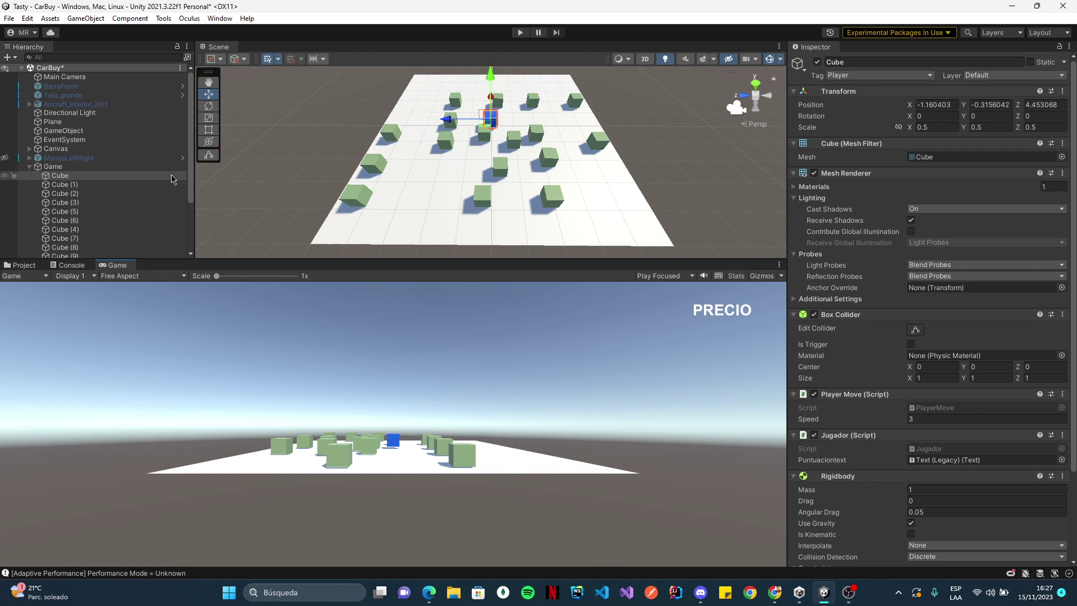
Select the player Cube under the Game object in the Hierarchy.
left_click(63, 167)
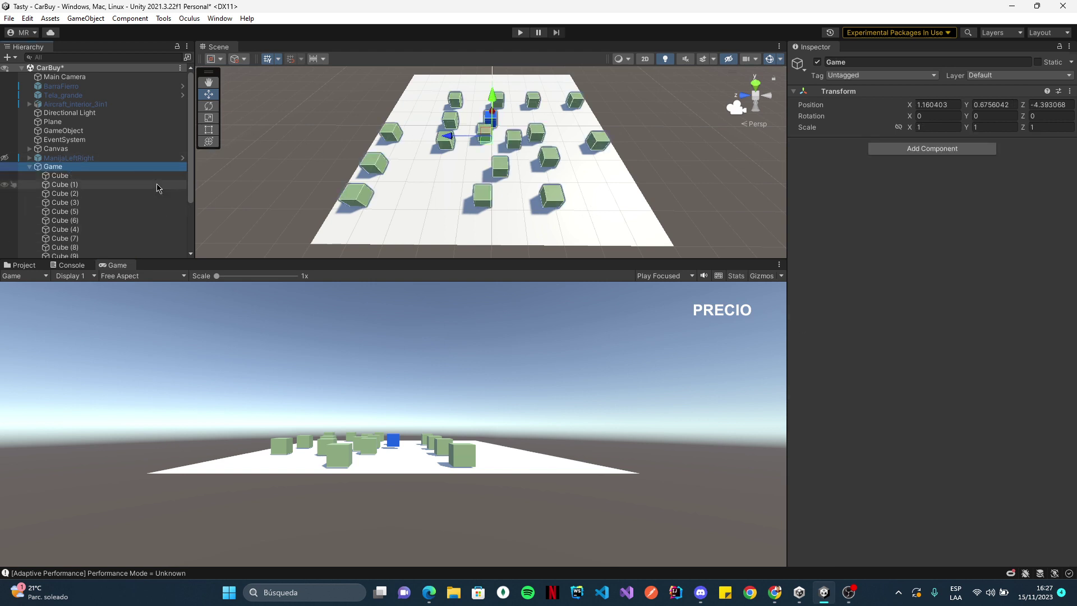
left_click(61, 177)
left_click(56, 167)
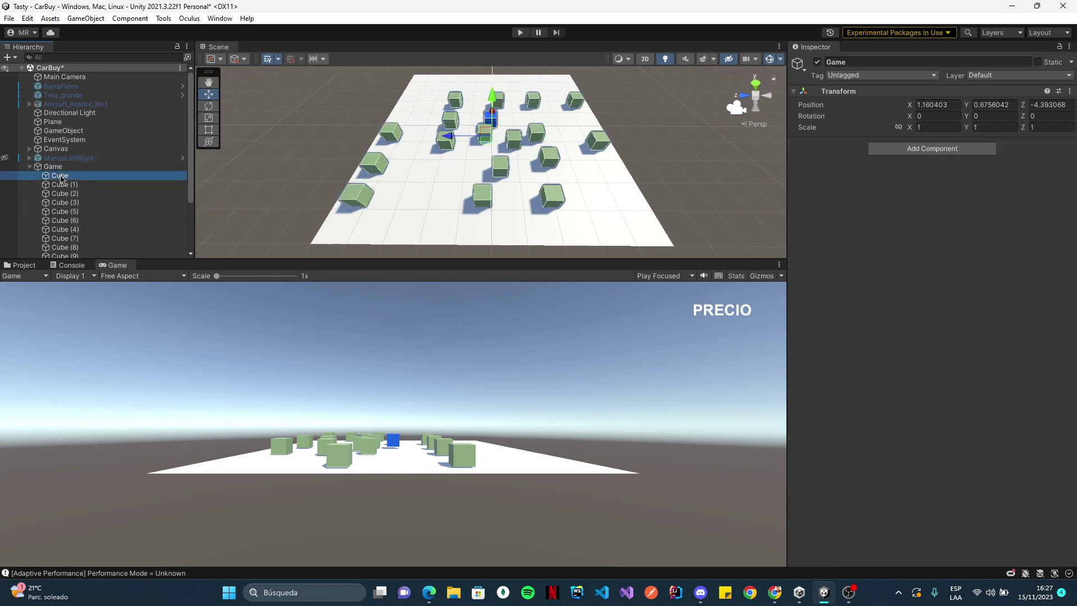
left_click(60, 176)
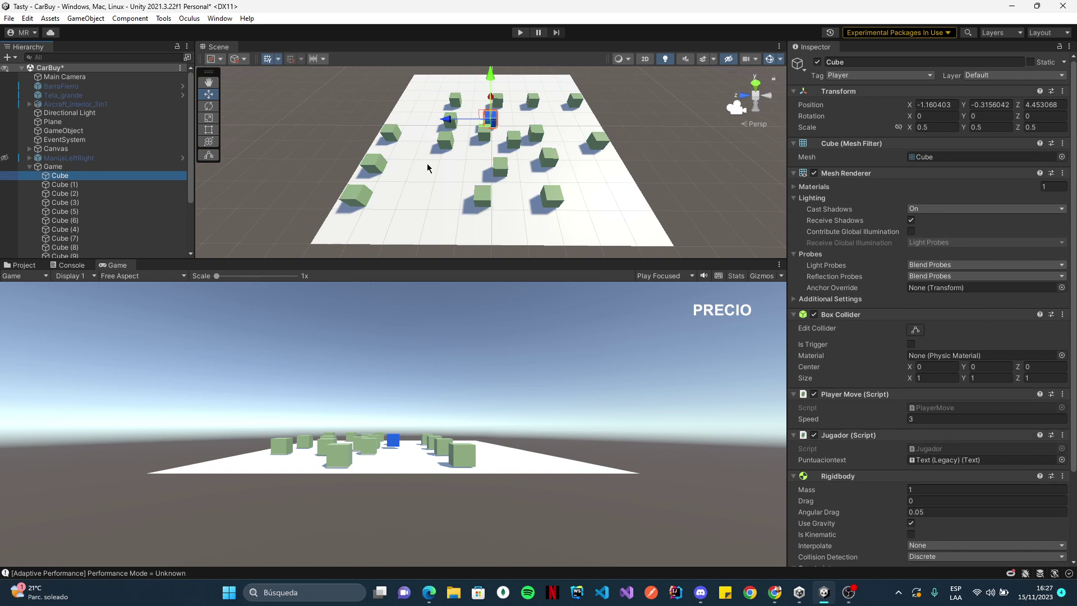
Frame the blue player cube up close and orbit around it among the green cubes.
left_click_drag(545, 128, 521, 123, "alt")
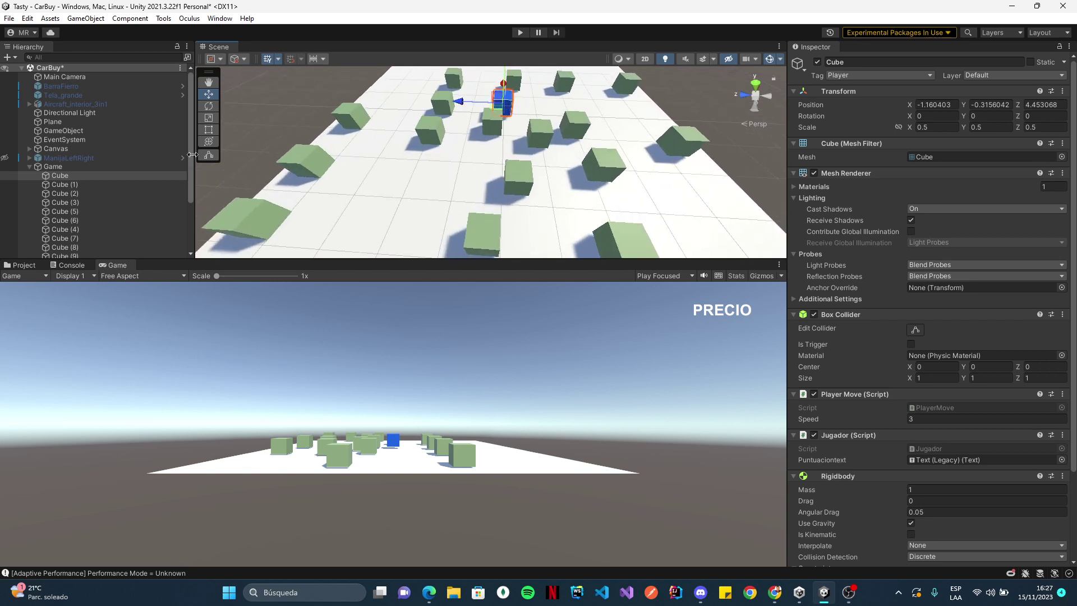
double_click(115, 176)
scroll(459, 132, "down", 8)
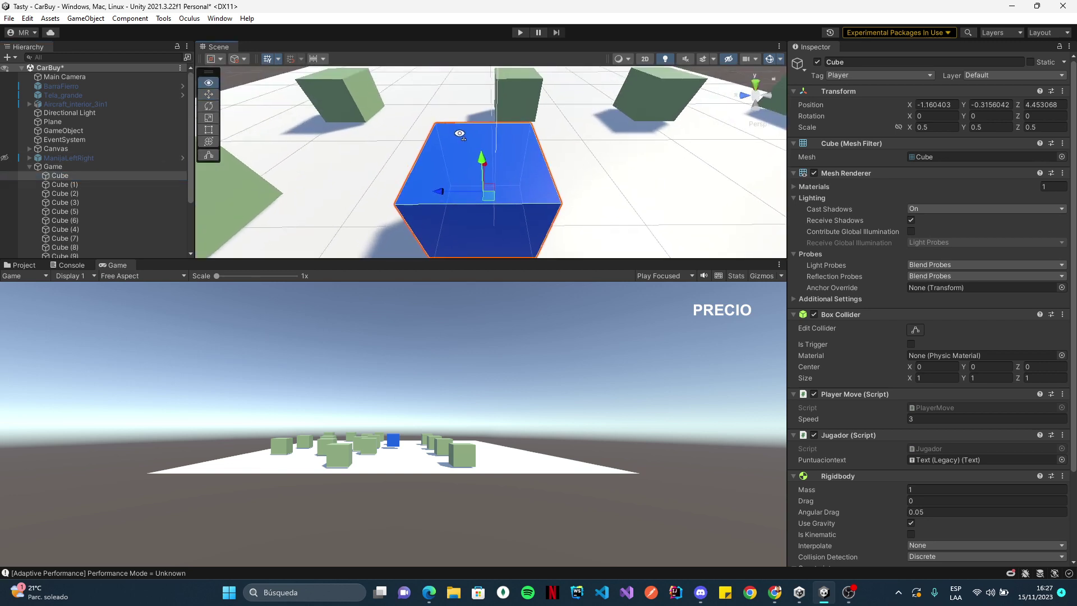
scroll(462, 136, "down", 2)
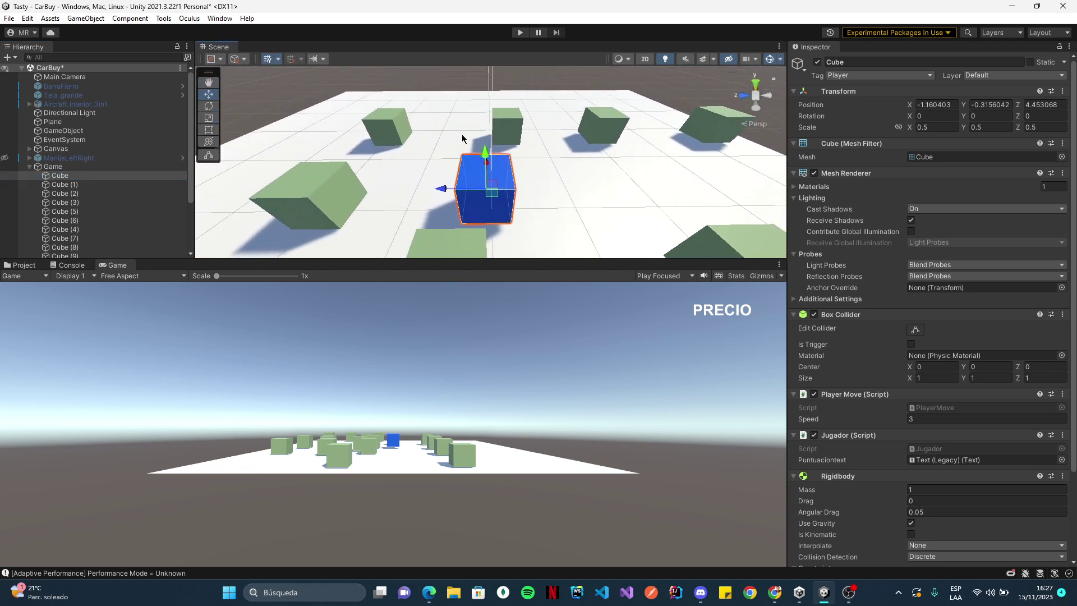
scroll(462, 137, "down", 3)
scroll(462, 135, "up", 3)
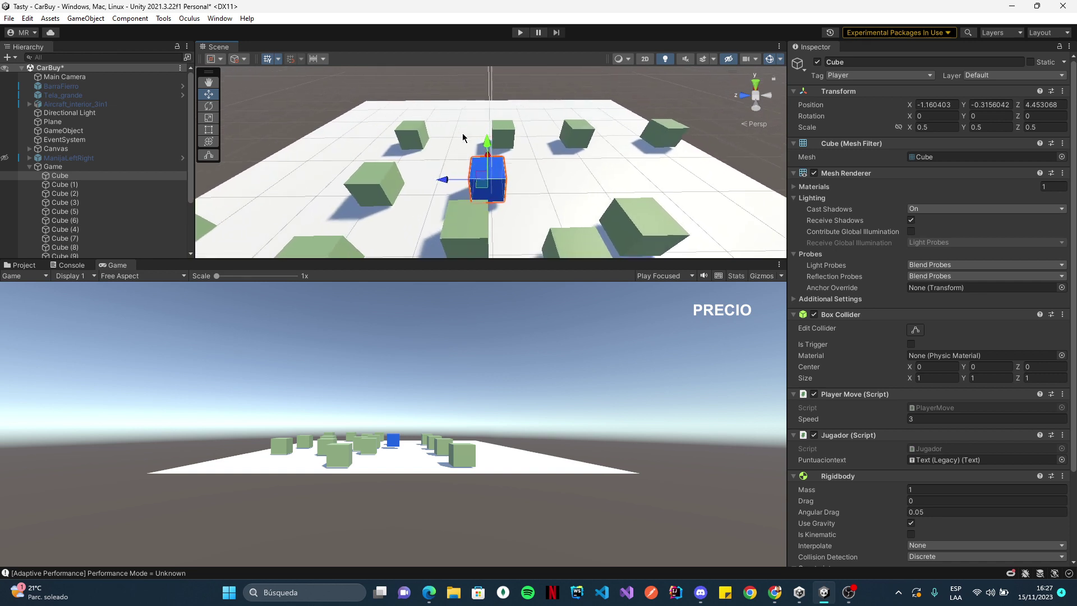
scroll(463, 134, "up", 3)
mouse_move(462, 133)
left_mouse_down("alt")
mouse_move(520, 152)
mouse_move(535, 144)
left_mouse_up("alt")
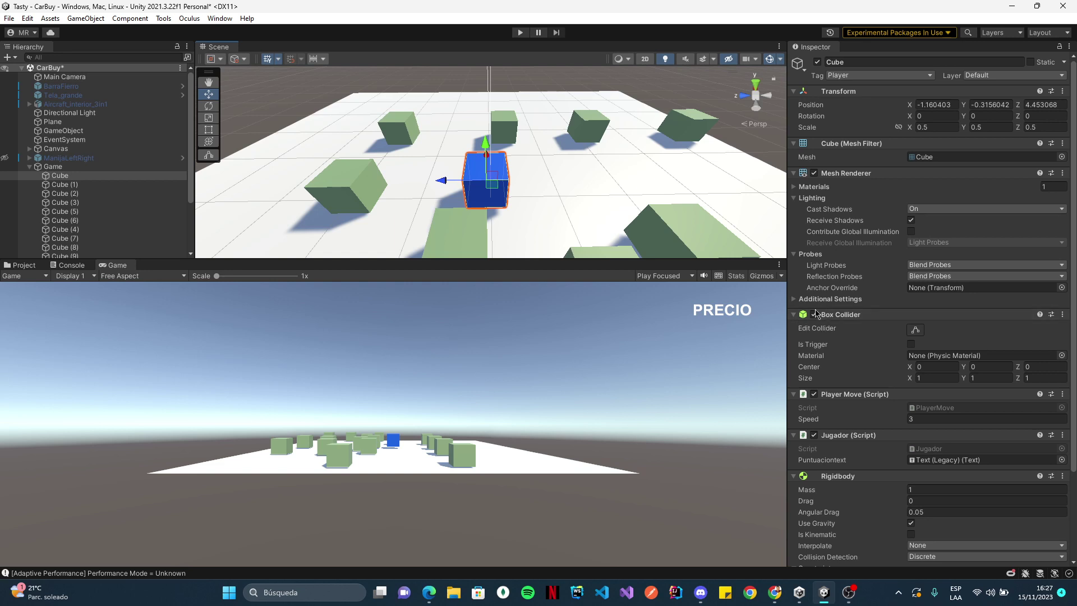
scroll(825, 322, "down", 3)
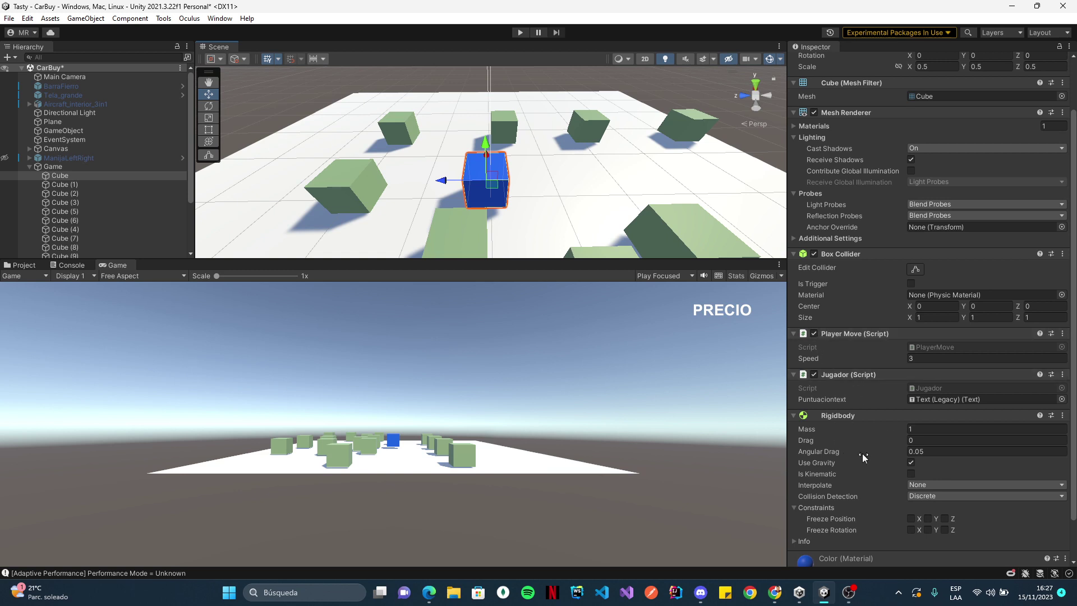
scroll(829, 425, "down", 2)
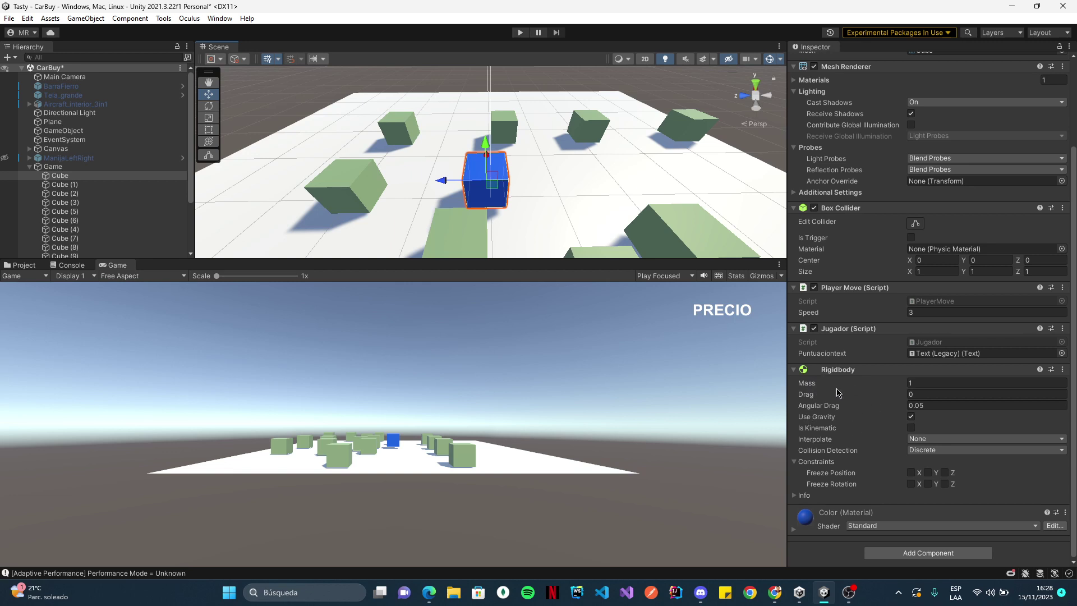
scroll(836, 392, "up", 3)
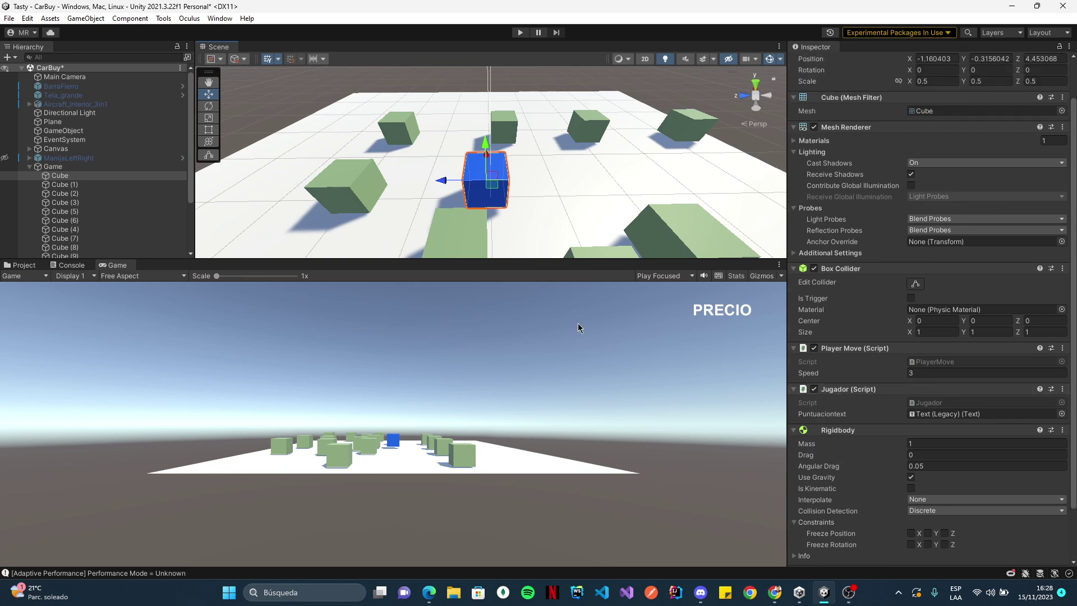
right_click_drag(497, 207, 553, 222)
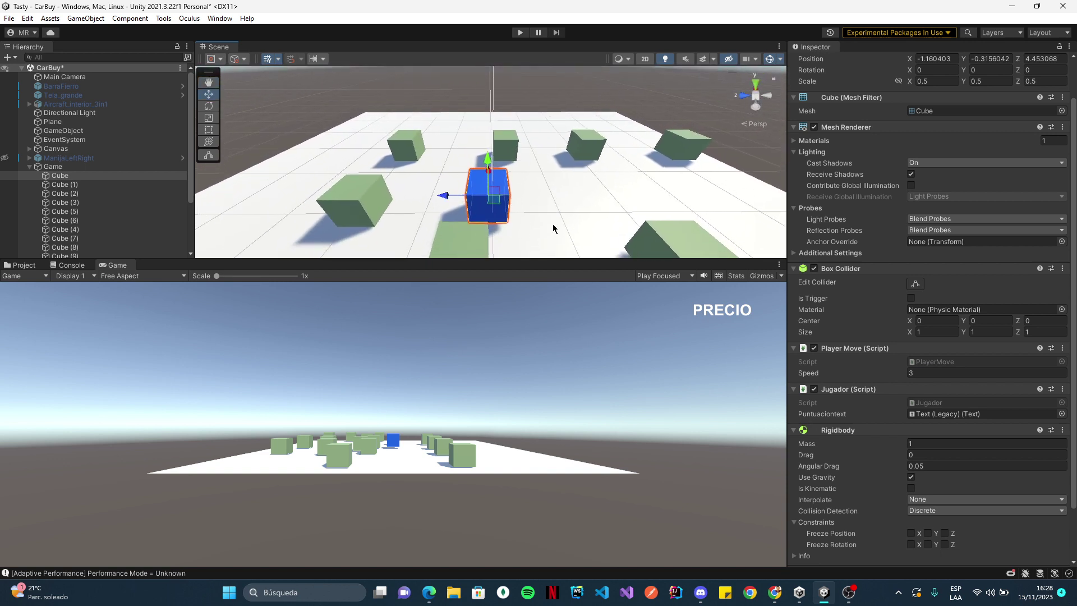
scroll(551, 233, "down", 3)
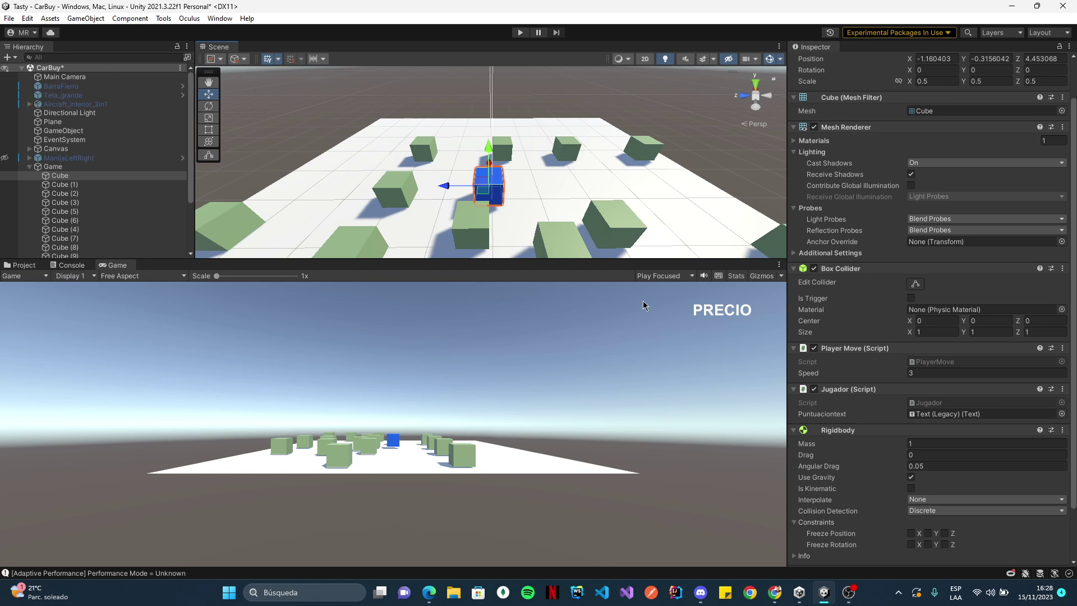
scroll(852, 121, "up", 2)
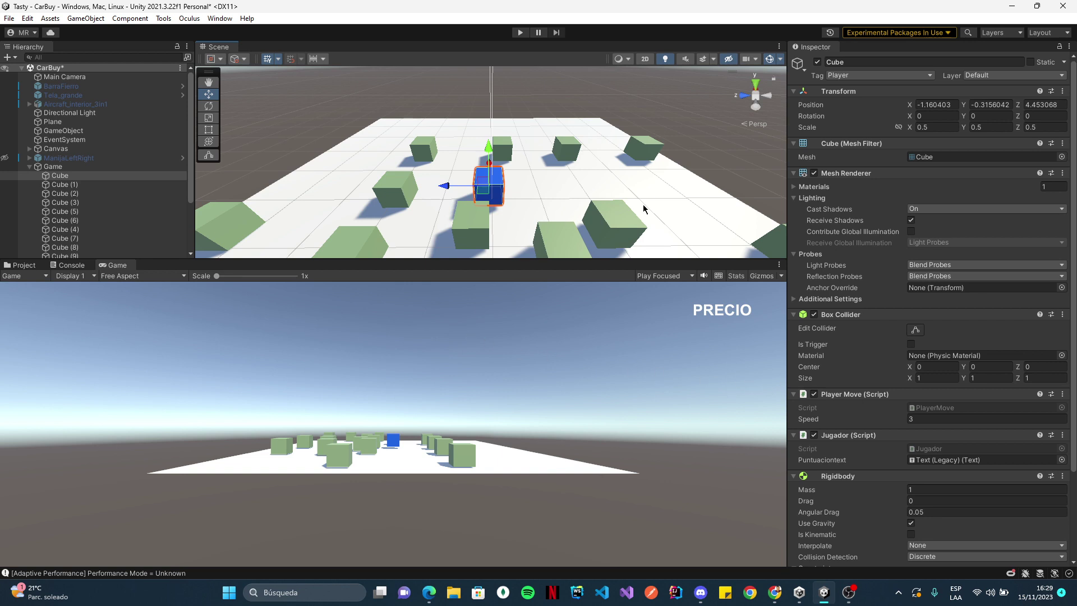
scroll(662, 207, "up", 2)
scroll(662, 208, "up", 2)
scroll(656, 235, "up", 2)
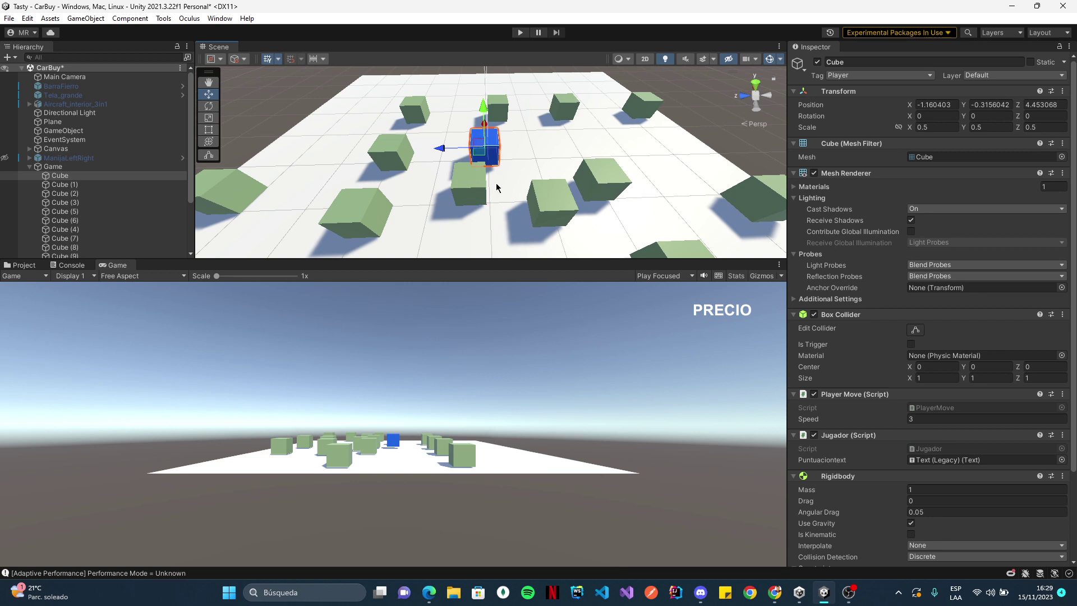
Select green Cube (9), give the Scene view more height, and orbit out to show the whole plane.
left_click(474, 179)
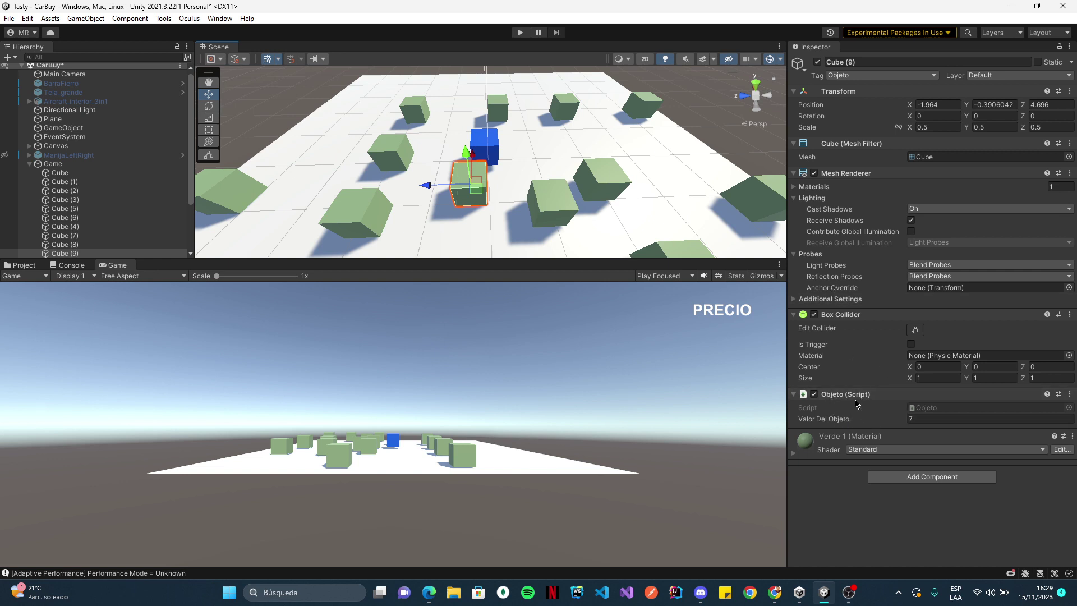
scroll(622, 238, "down", 5)
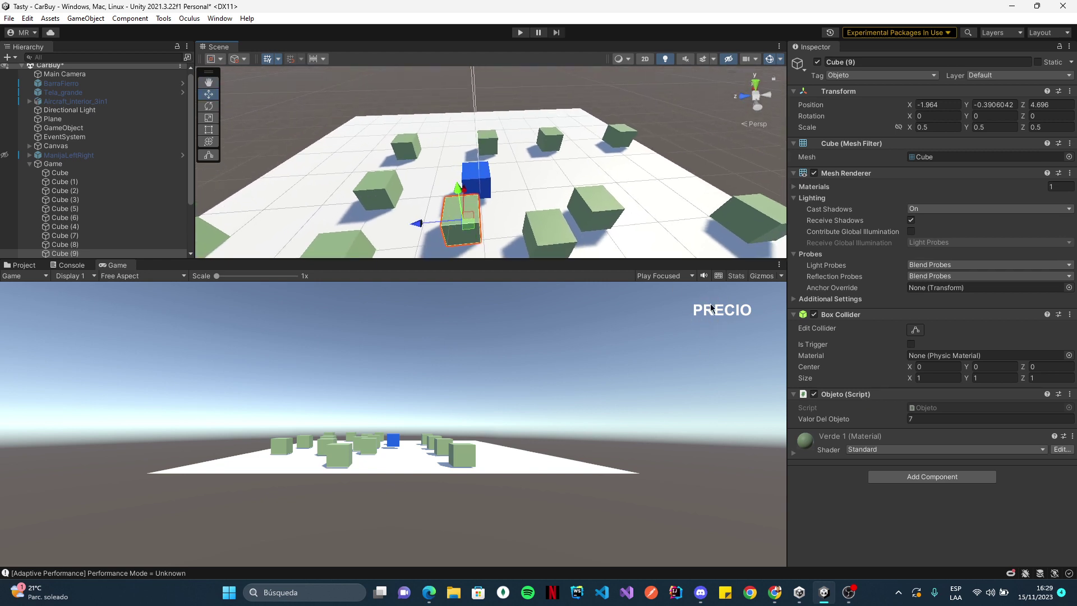
mouse_move(644, 168)
right_mouse_down()
mouse_move(557, 192)
mouse_move(561, 247)
right_mouse_up()
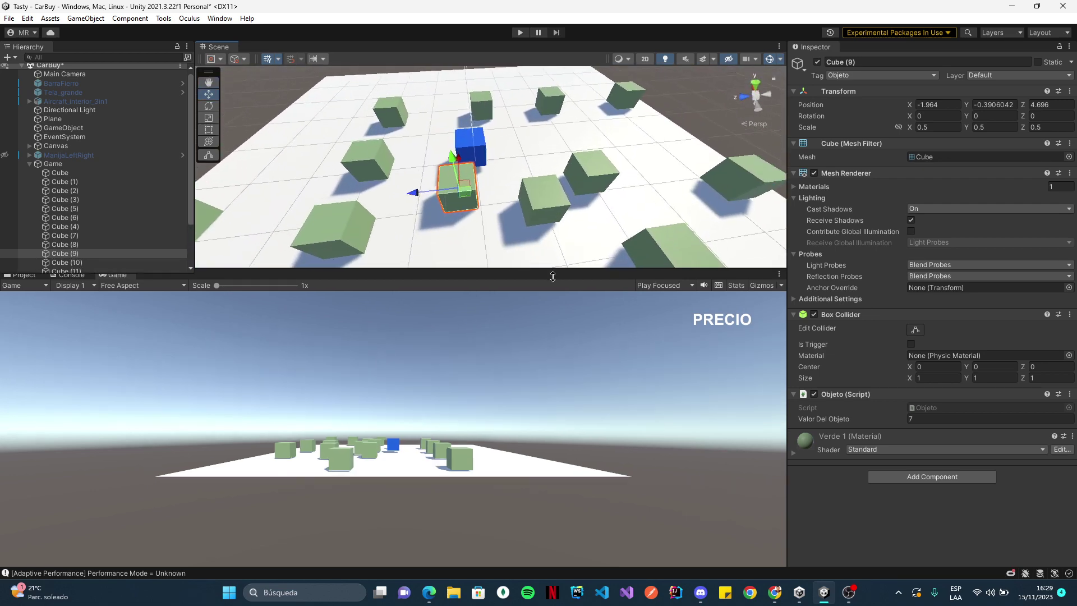
left_click_drag(560, 261, 561, 340)
scroll(557, 260, "down", 3)
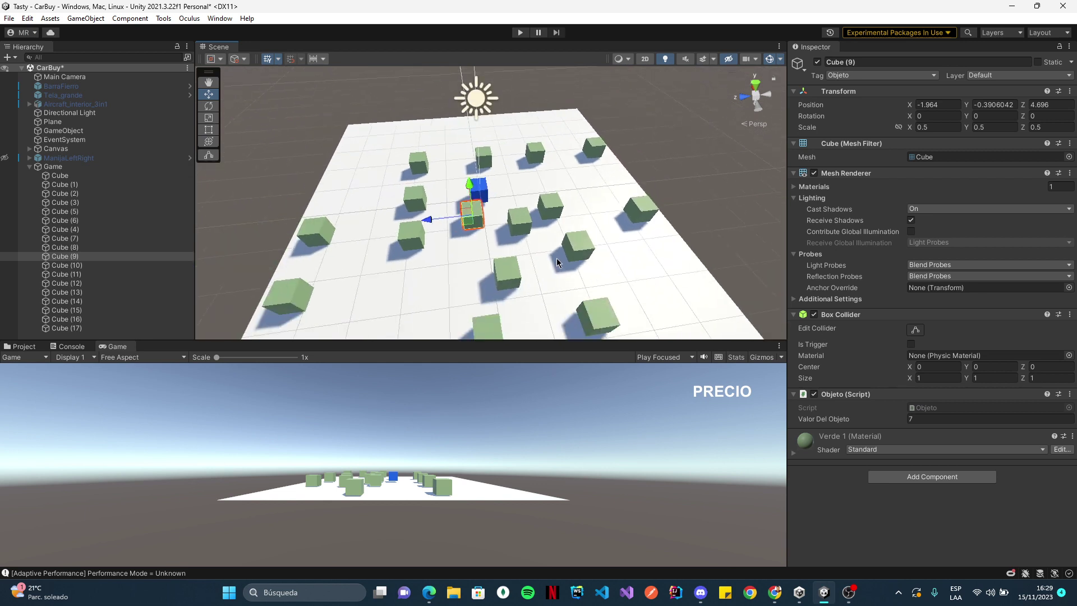
scroll(557, 260, "down", 2)
right_click_drag(557, 260, 563, 251)
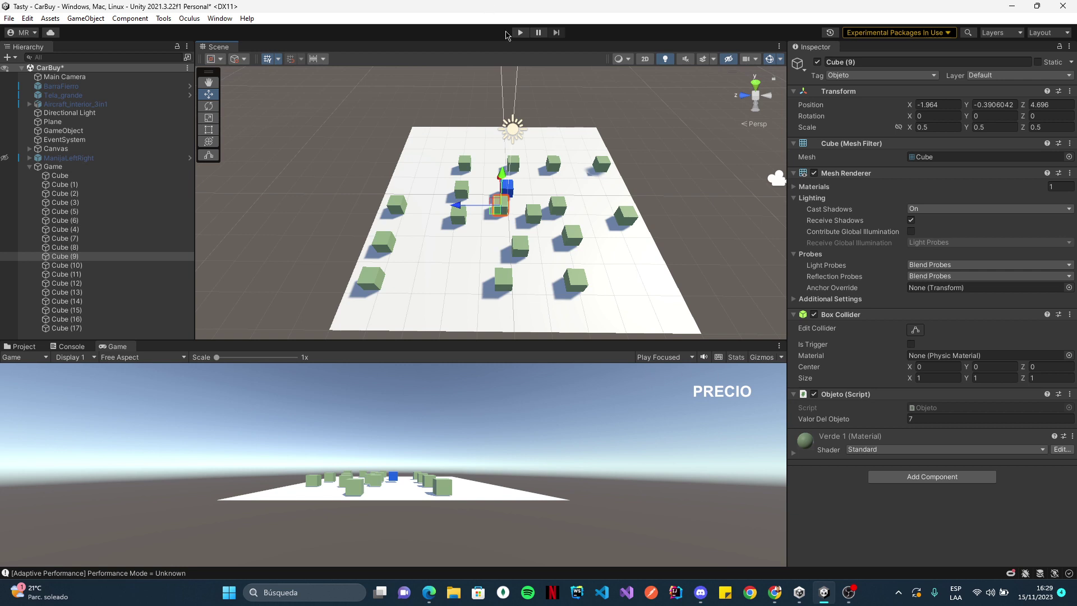
Play-test with the arrow keys, driving the blue cube into green cubes until the score reads 12, then stop.
left_click(520, 32)
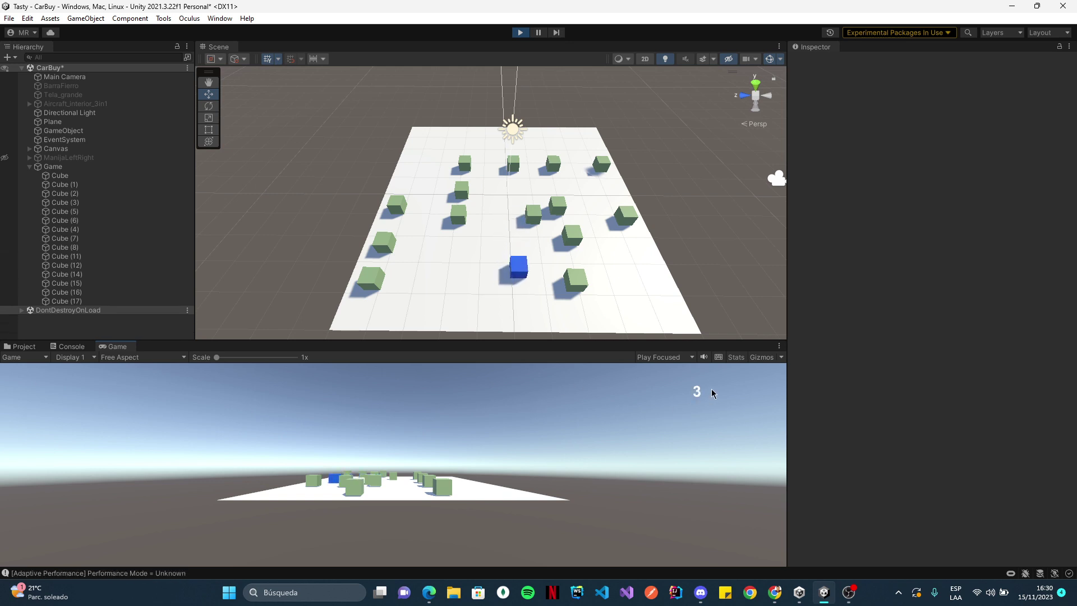
key("Down")
key("Left")
key("Right")
key("Up")
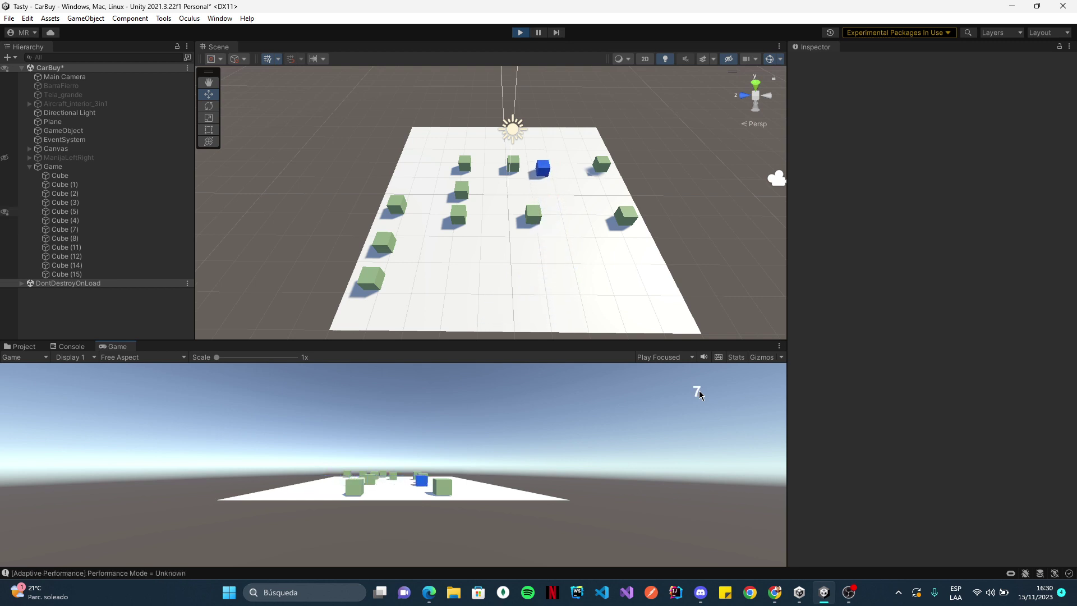
key("Left")
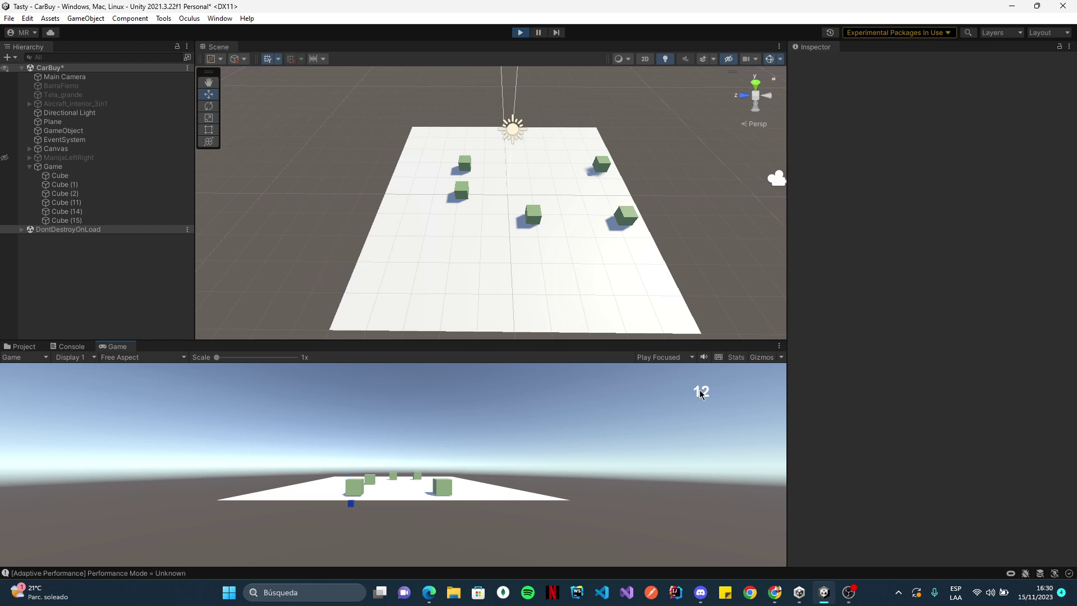
left_click(520, 32)
middle_click_drag(505, 139, 520, 186)
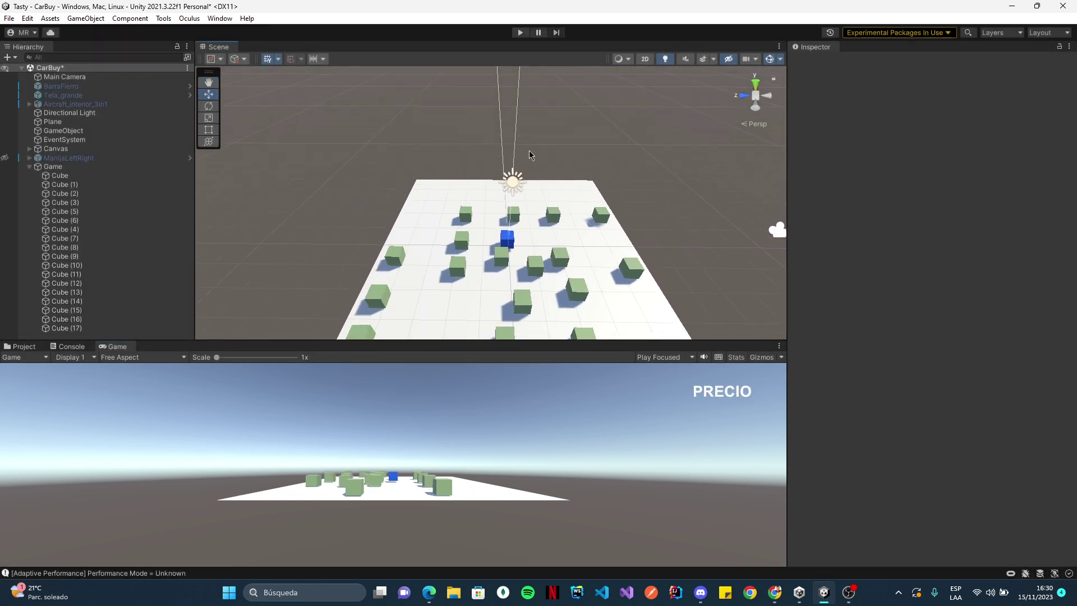
Select the blue player Cube and choose Edit Script on its Player Move component.
left_click(502, 240)
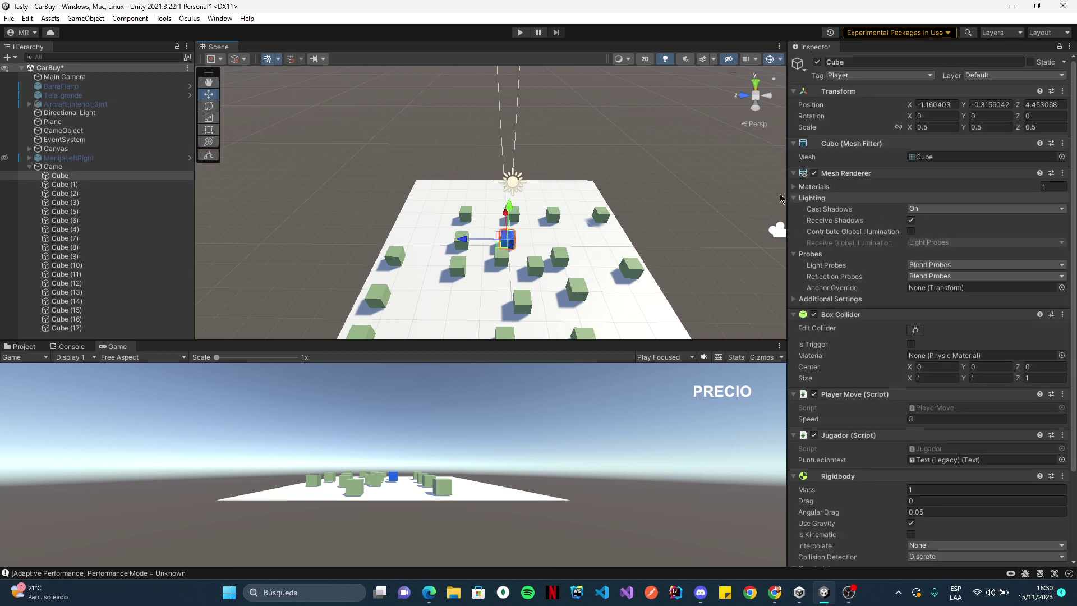
left_click(1062, 394)
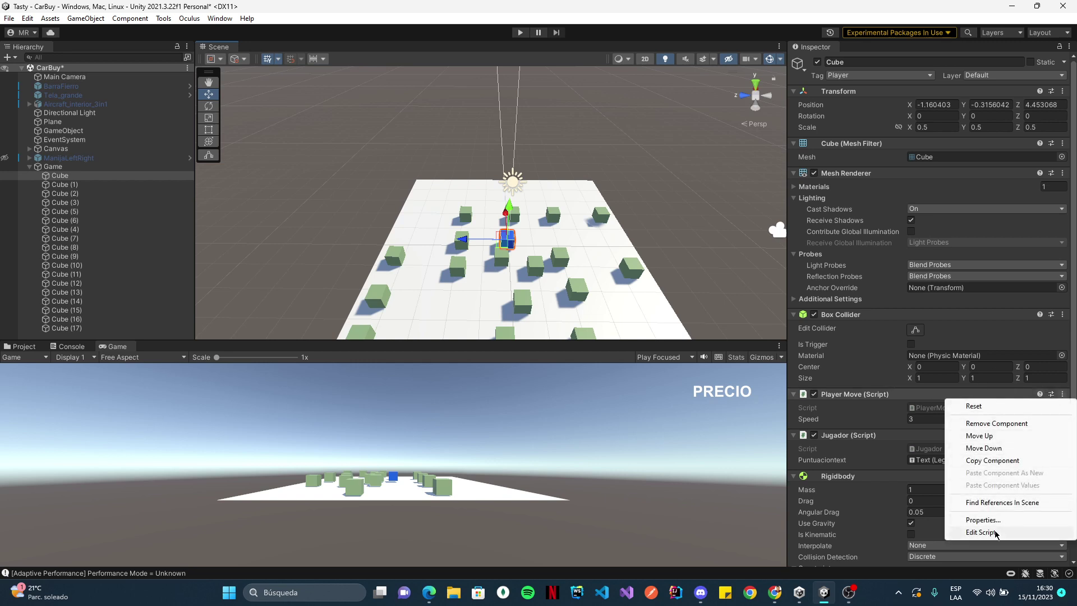
left_click(967, 532)
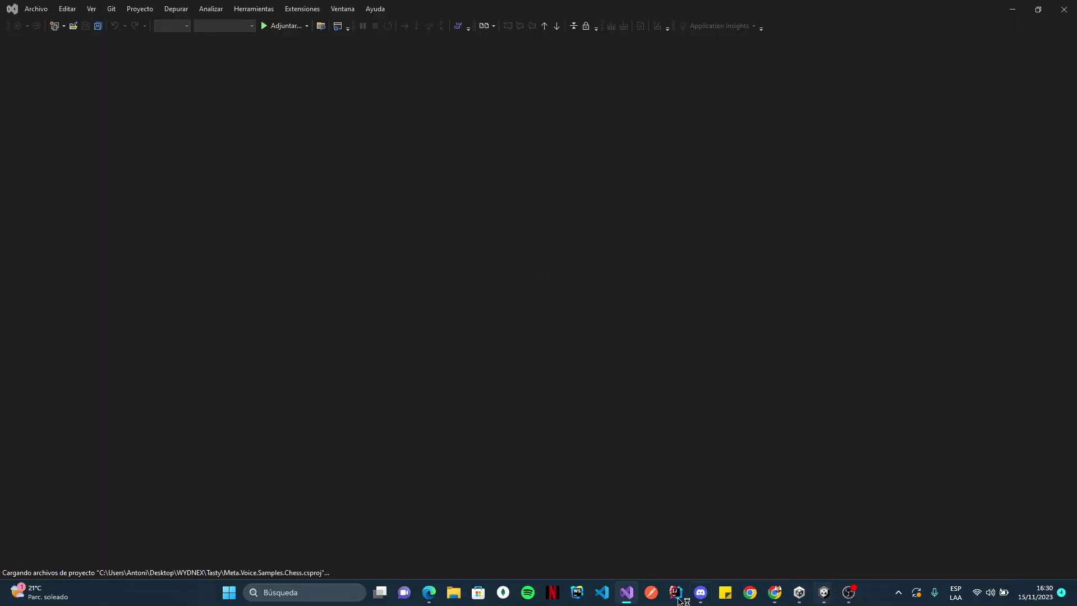
Wait for Visual Studio to load the Tasty solution's 54 projects, then return to Unity.
left_click(770, 551)
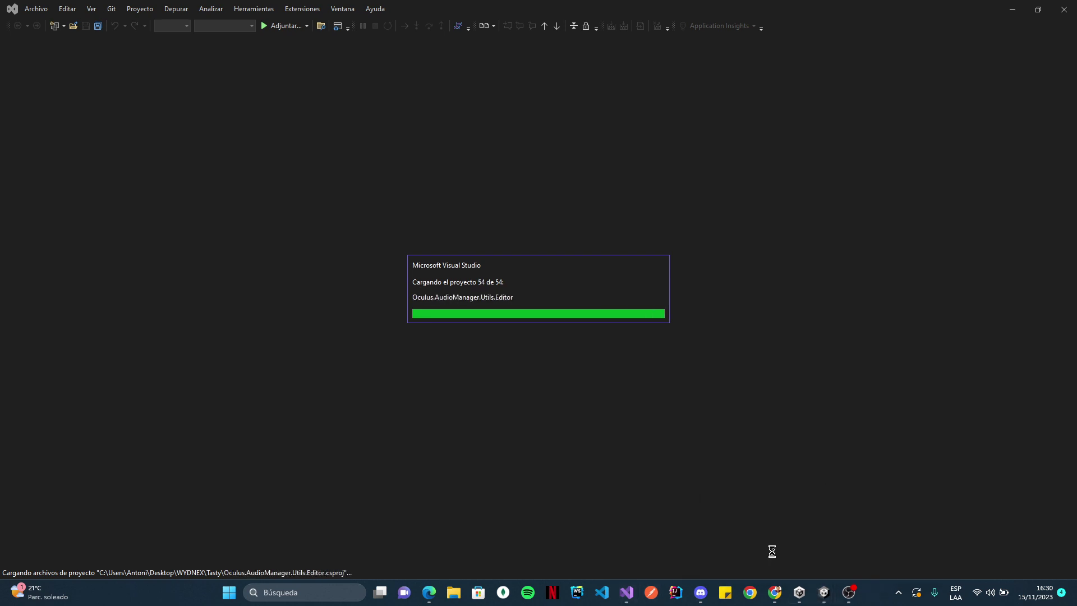
key("alt+Tab")
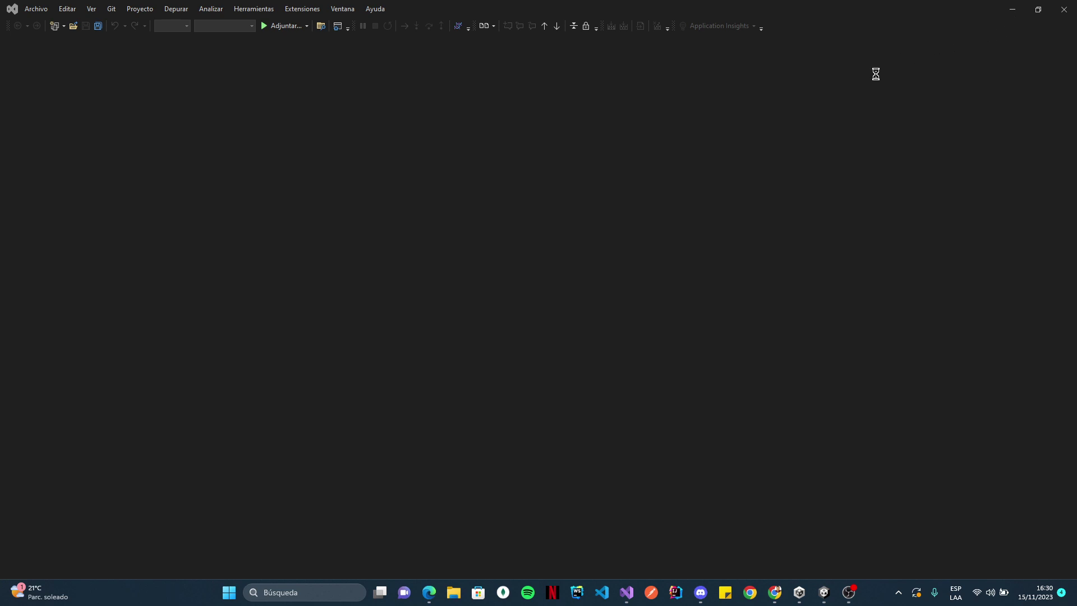
left_click(849, 592)
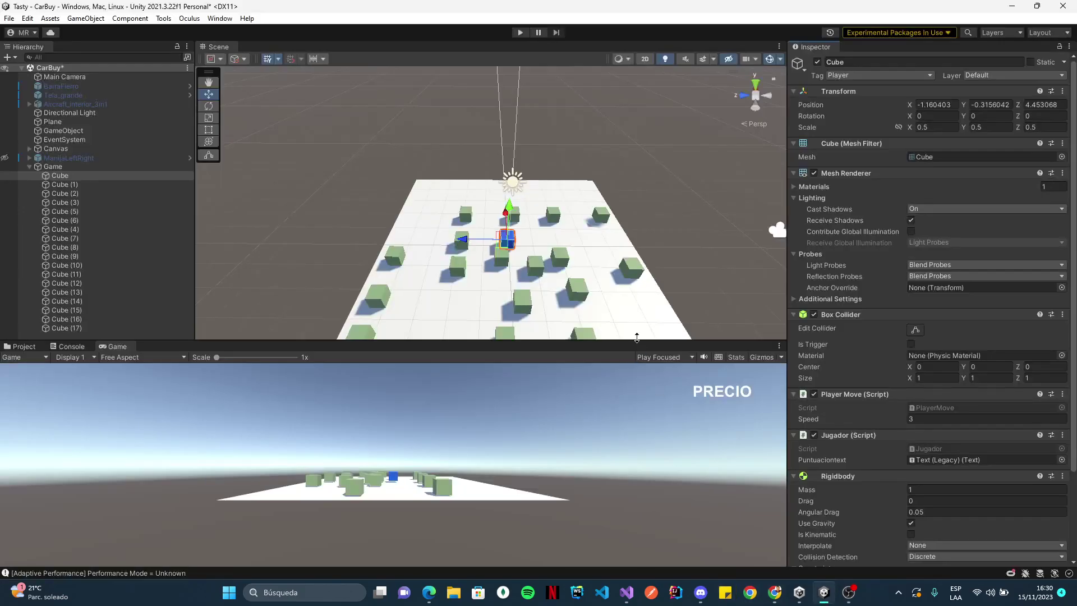
key("alt+Tab")
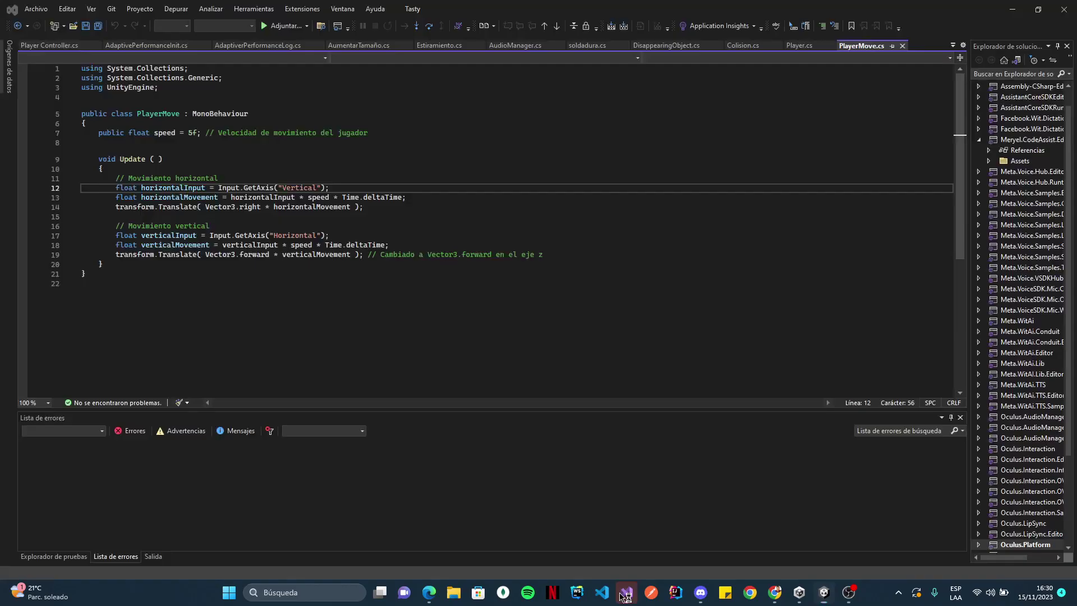
key("ctrl+End")
key("ctrl+shift+Home")
left_click(135, 255)
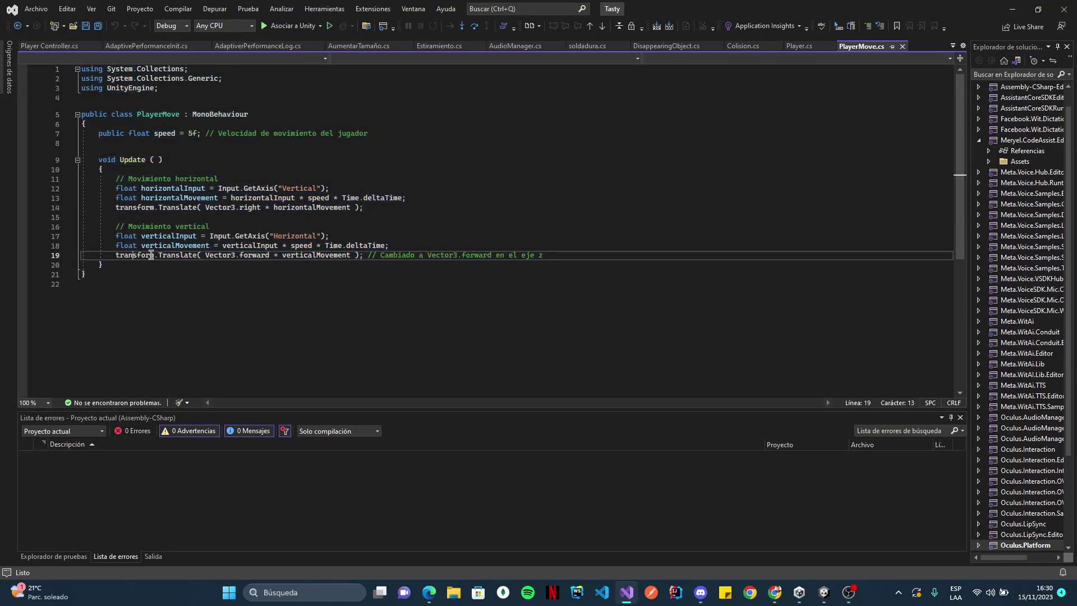
left_click_drag(101, 159, 322, 268)
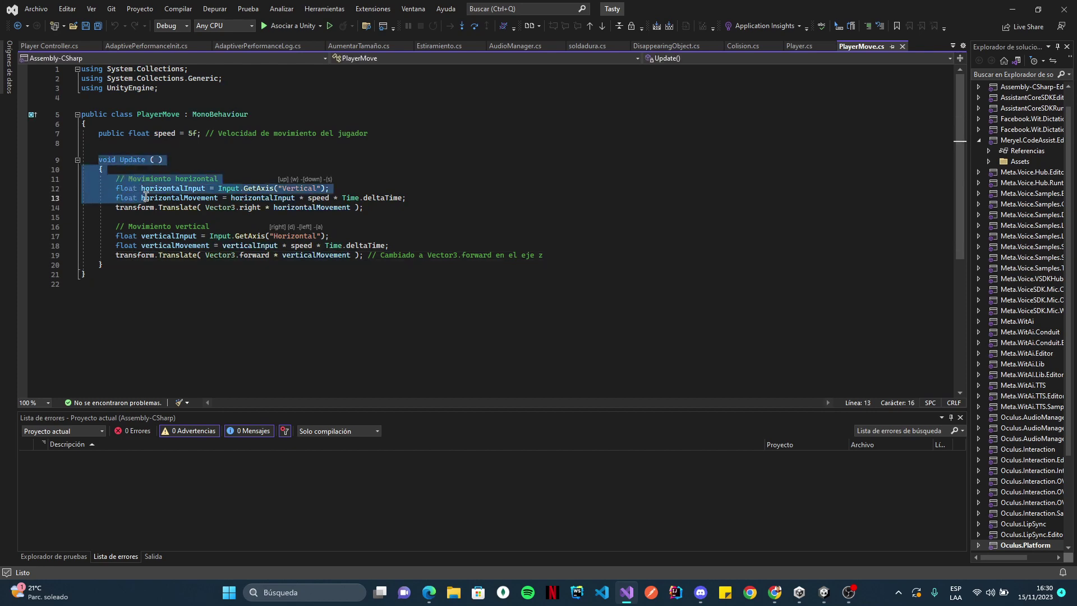
key("alt+Tab")
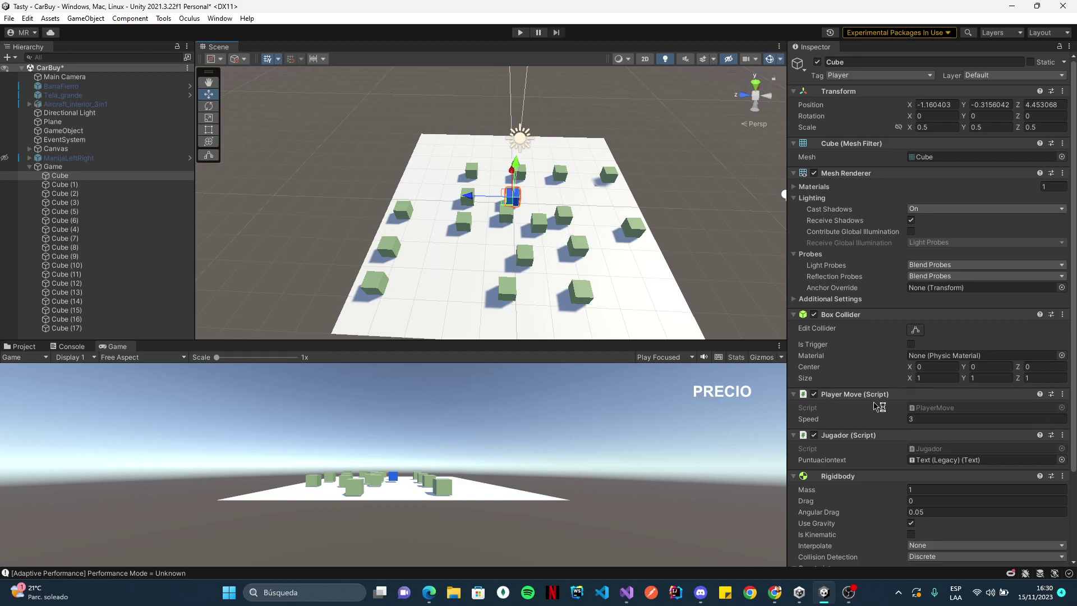
key("alt+Tab")
key("alt+Tab")
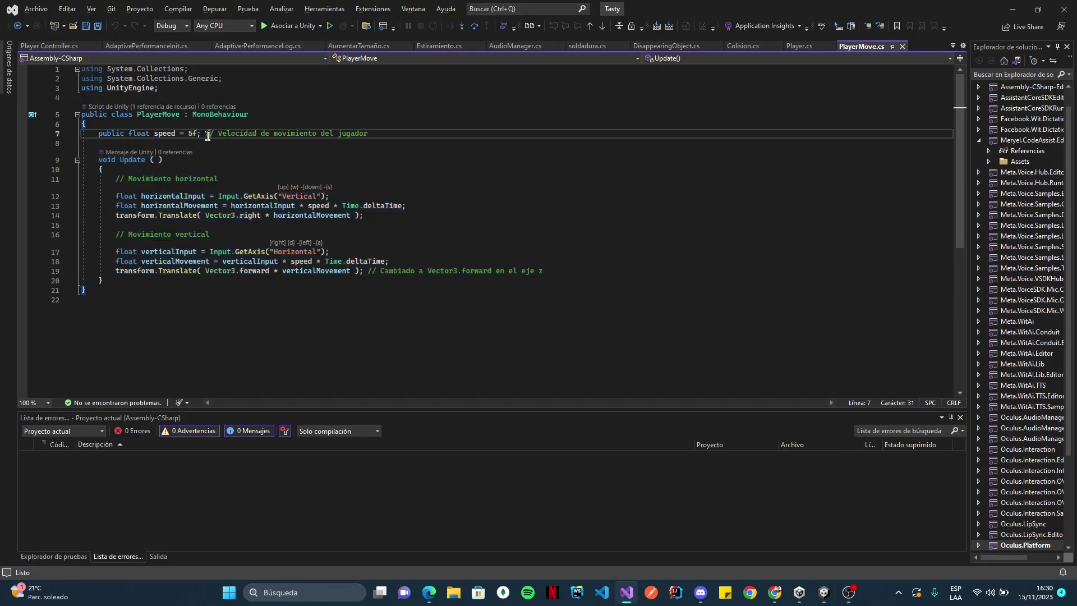
left_click(912, 418)
Check green Cube (1) shows the Objeto tag and Valor Del Objeto 2, then open its Objeto script options.
left_click(848, 416)
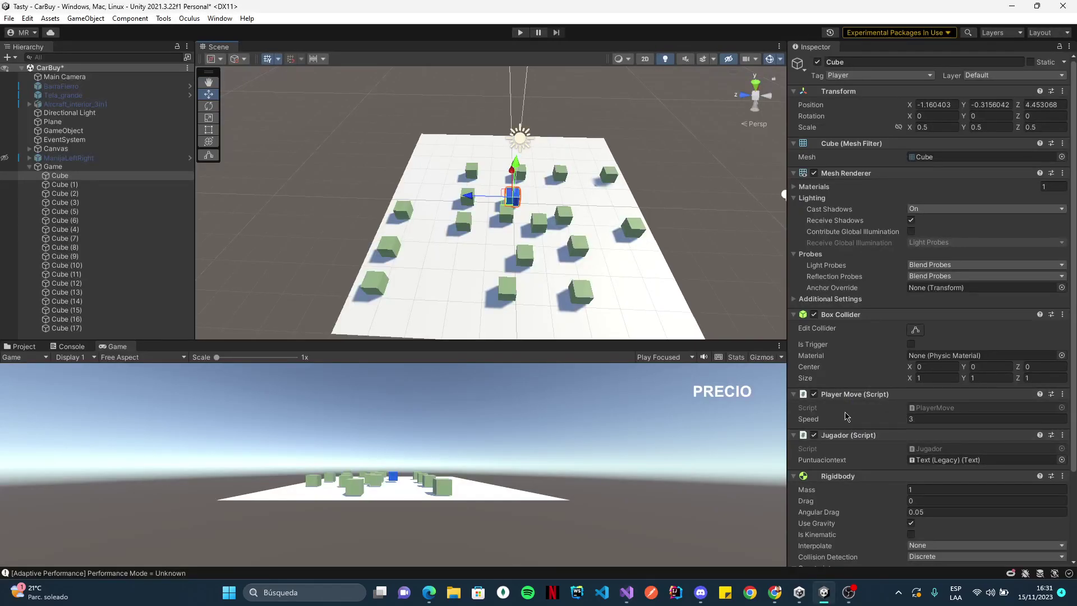
scroll(849, 376, "down", 3)
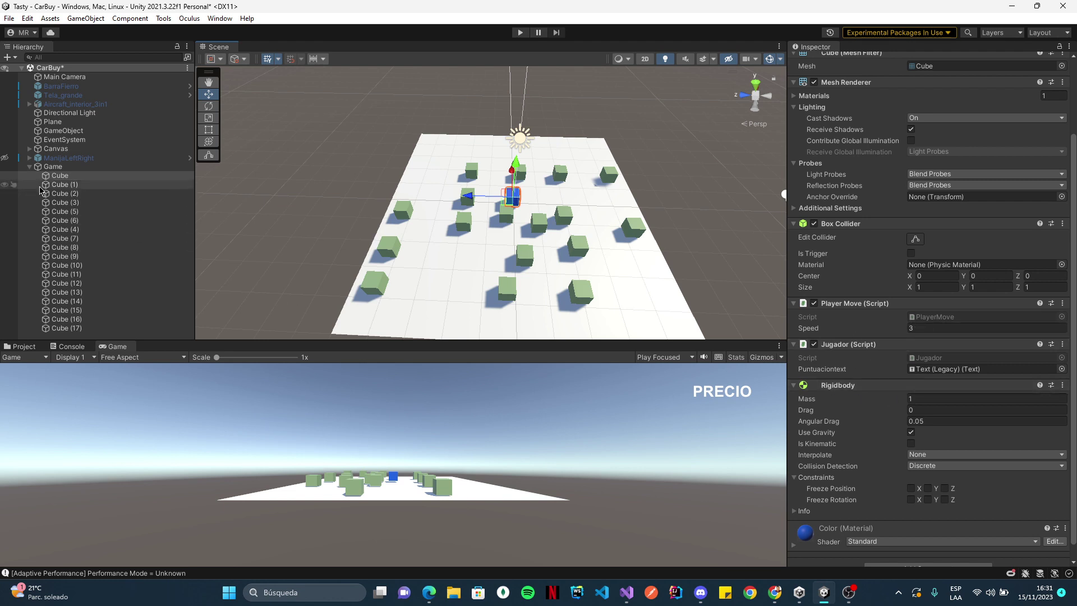
left_click(64, 184)
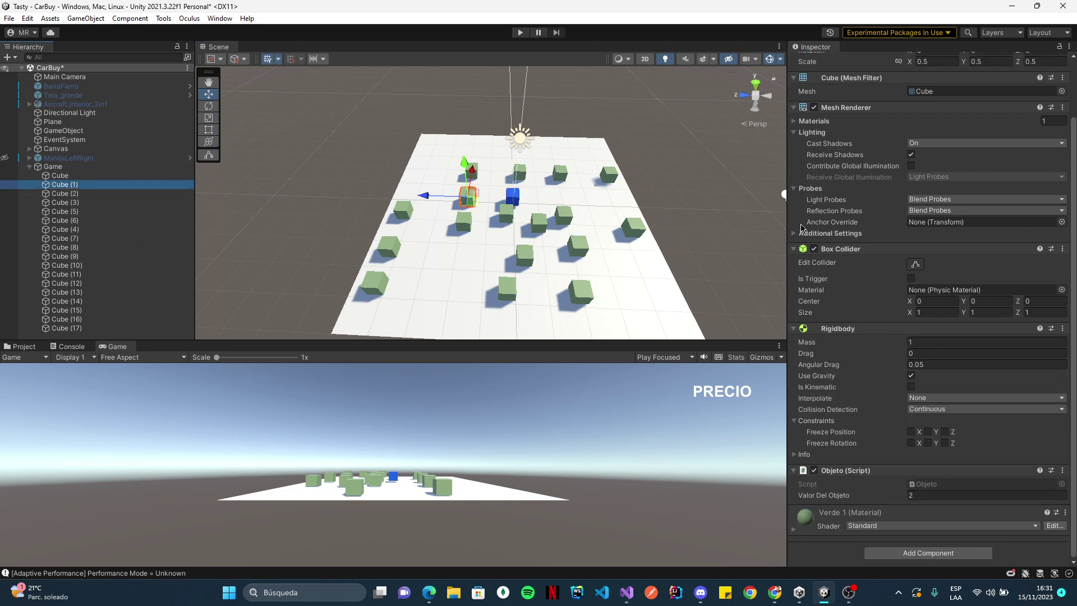
left_click(513, 199)
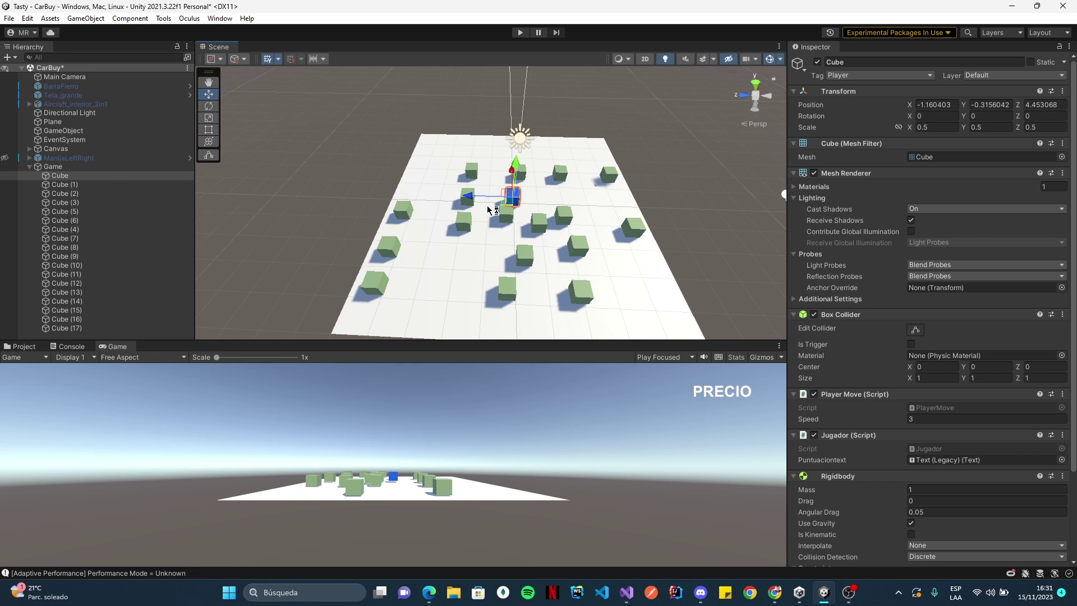
left_click(468, 206)
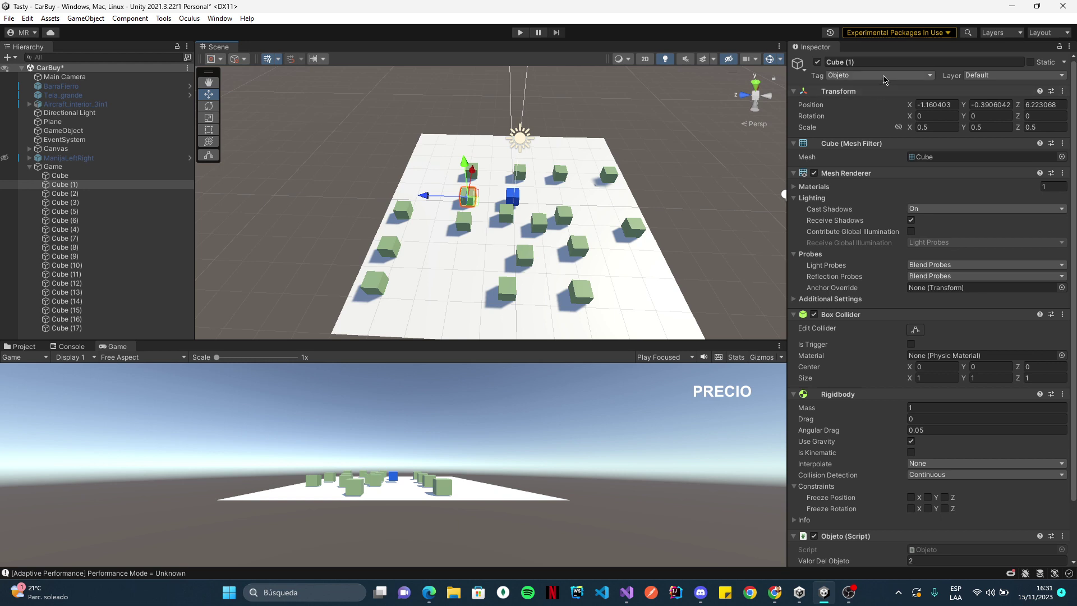
scroll(929, 324, "down", 3)
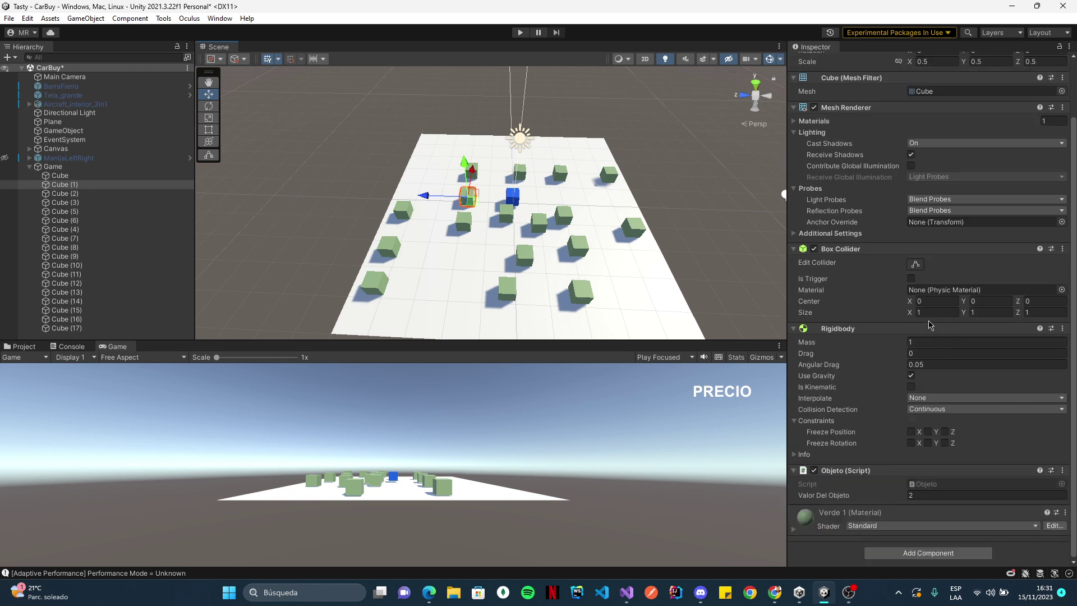
left_click(1062, 470)
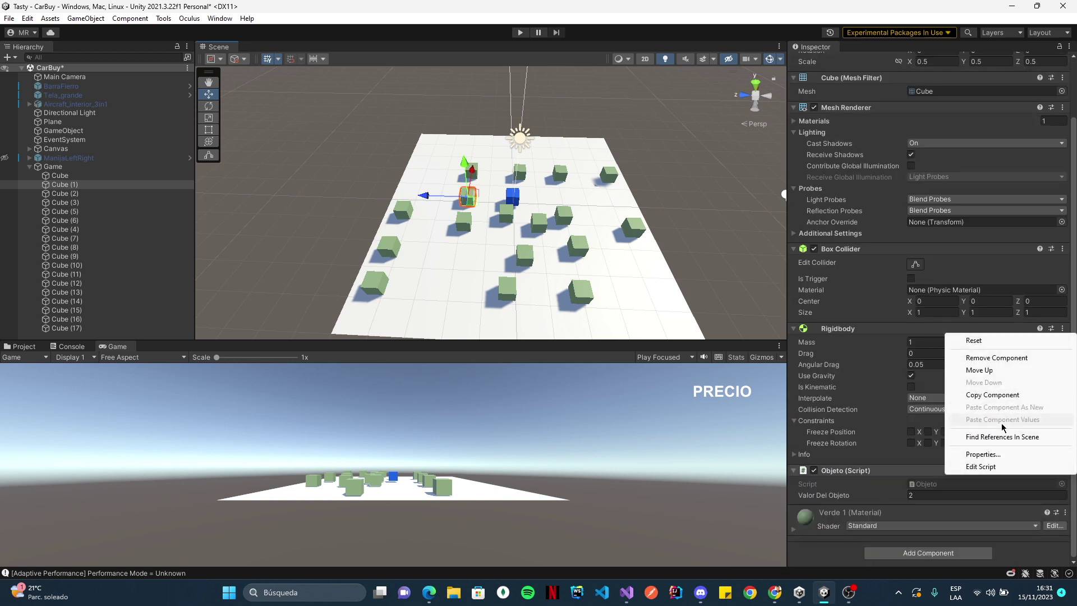
Open Objeto.cs, highlight the valorDelObjeto field and the Destroy( gameObject ) call, then return to Unity.
left_click(981, 466)
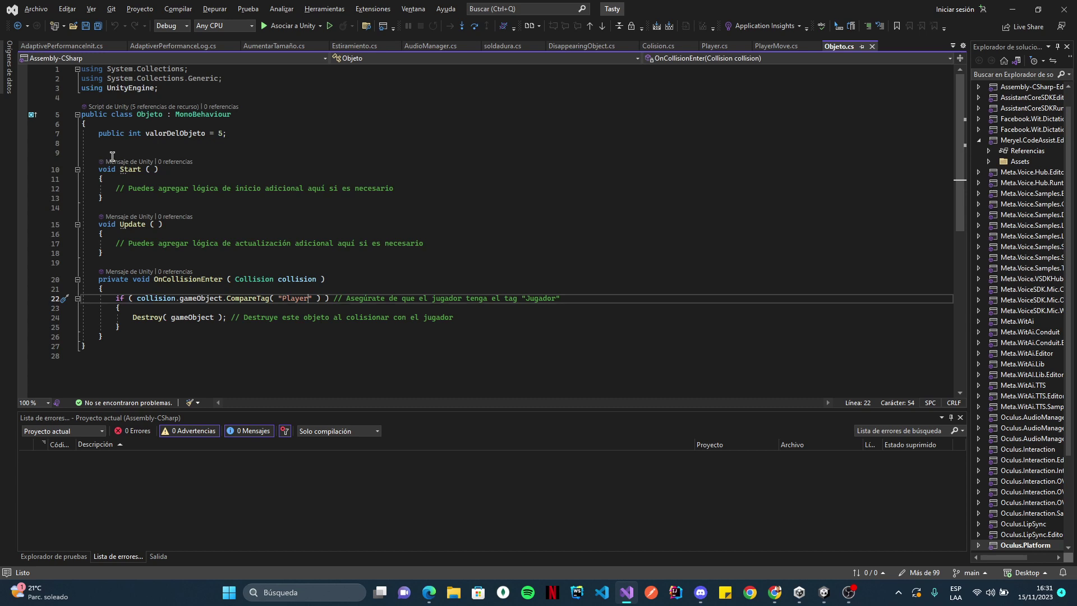
left_click_drag(98, 135, 247, 154)
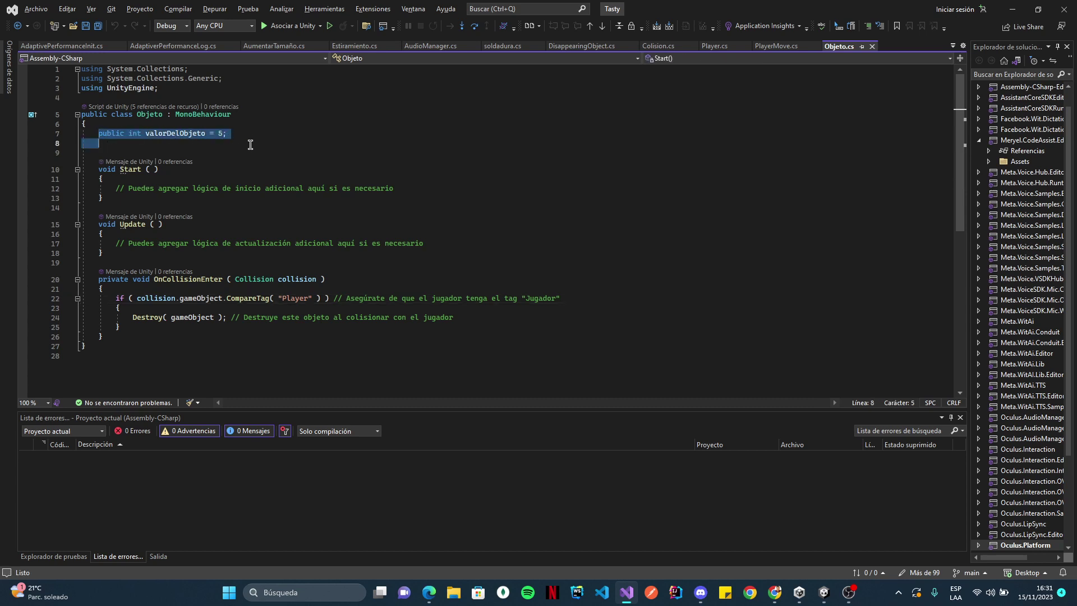
left_click(285, 328)
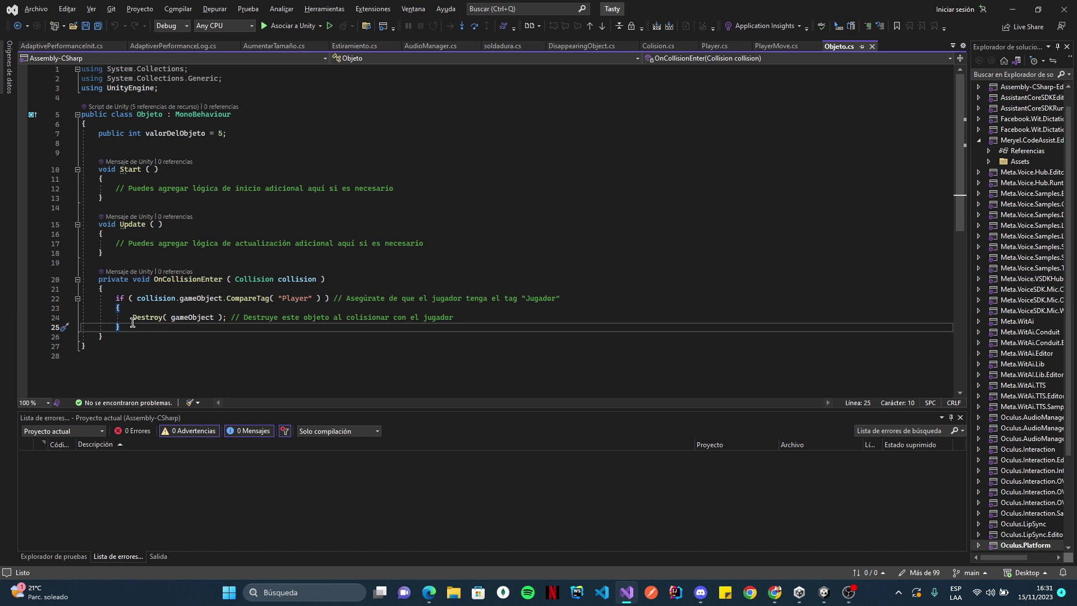
left_click_drag(132, 318, 228, 315)
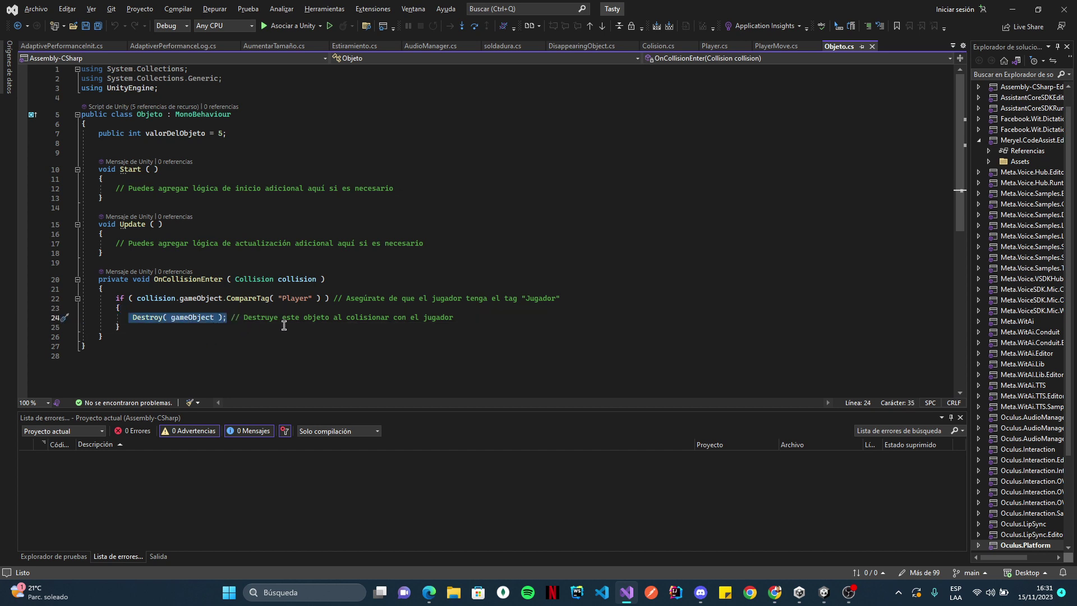
key("alt+Tab")
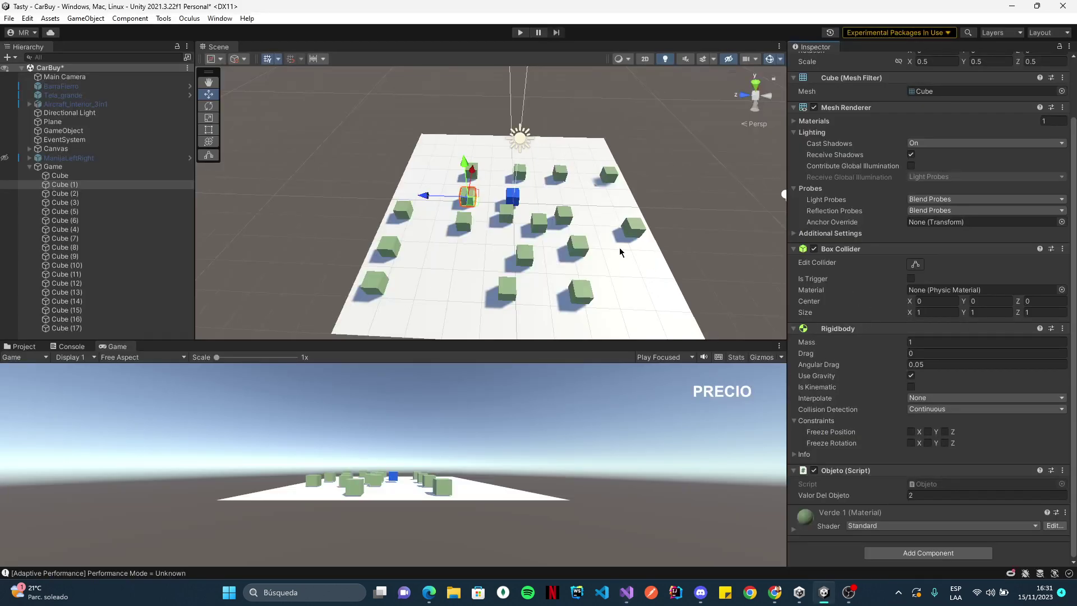
Select the blue player Cube and choose Edit Script on its Jugador component.
left_click(512, 199)
scroll(868, 398, "down", 2)
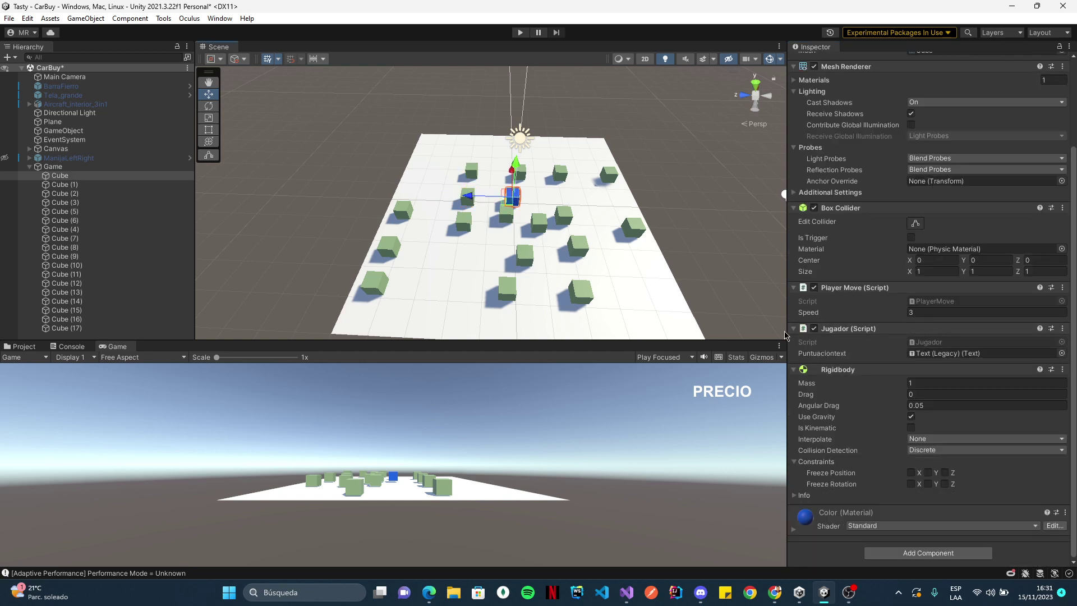
left_click(1062, 328)
left_click(981, 467)
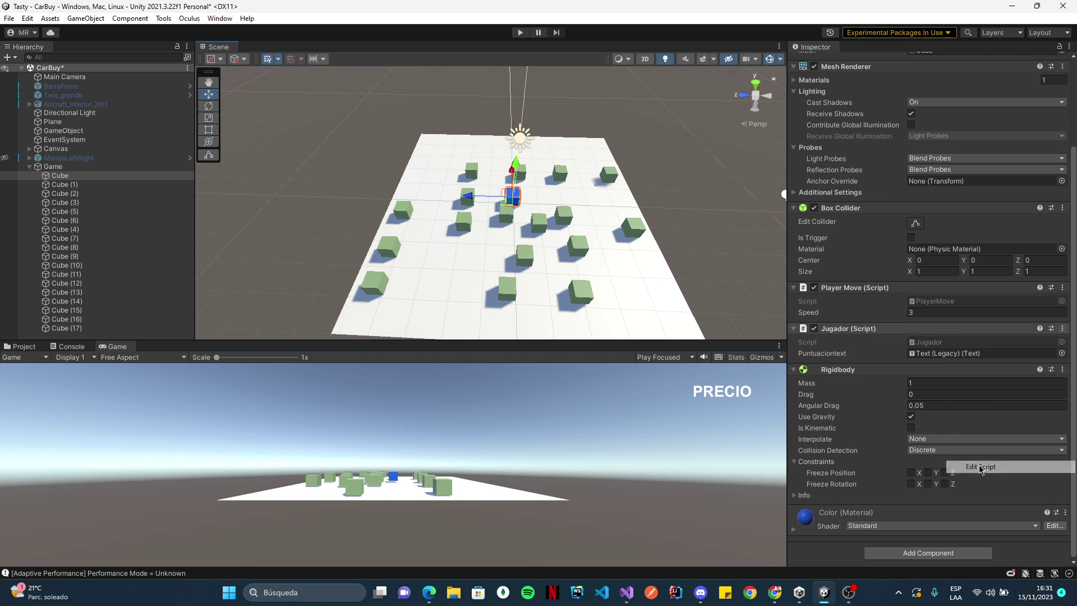
Scroll to the top of Jugador.cs, highlight the puntuacion and puntuaciontext declarations, then return to Unity.
scroll(505, 292, "down", 4)
scroll(421, 252, "up", 7)
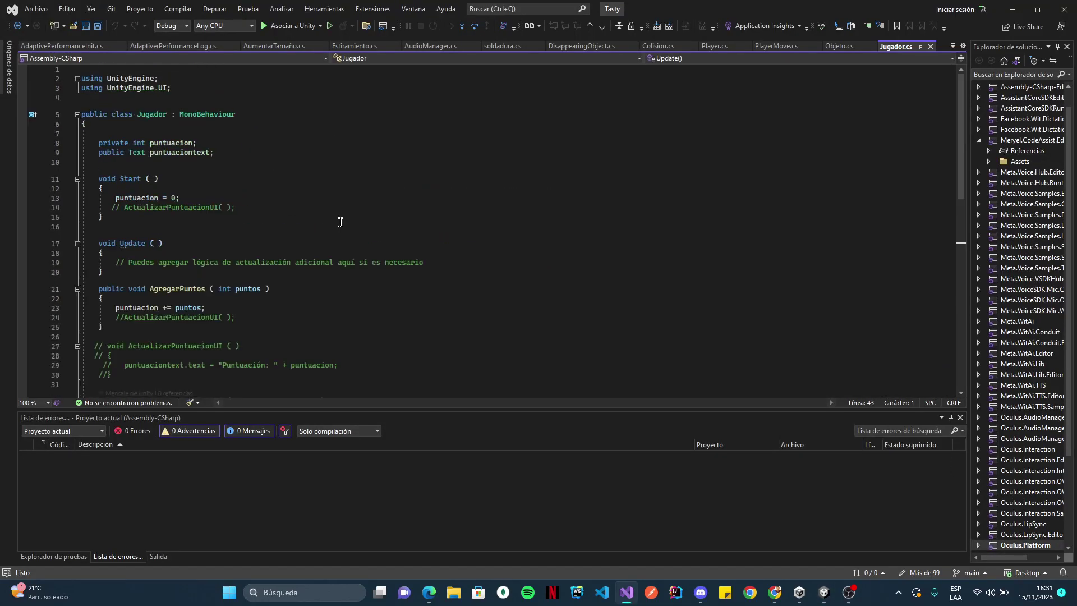
scroll(364, 230, "down", 7)
scroll(341, 222, "up", 5)
scroll(340, 221, "up", 2)
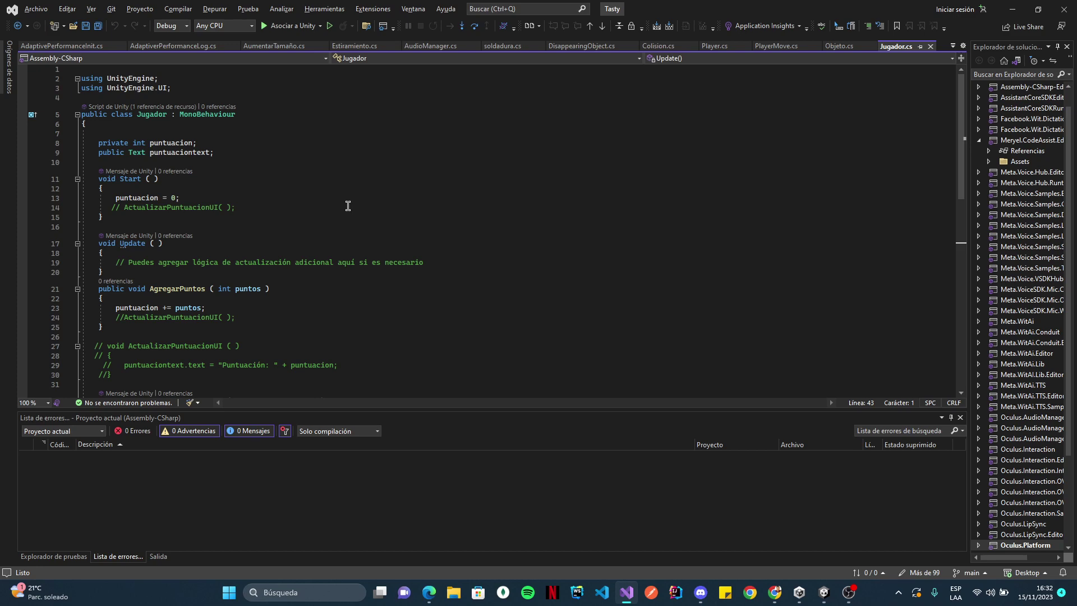
key("alt+Tab")
key("alt+Tab")
left_click_drag(87, 140, 225, 157)
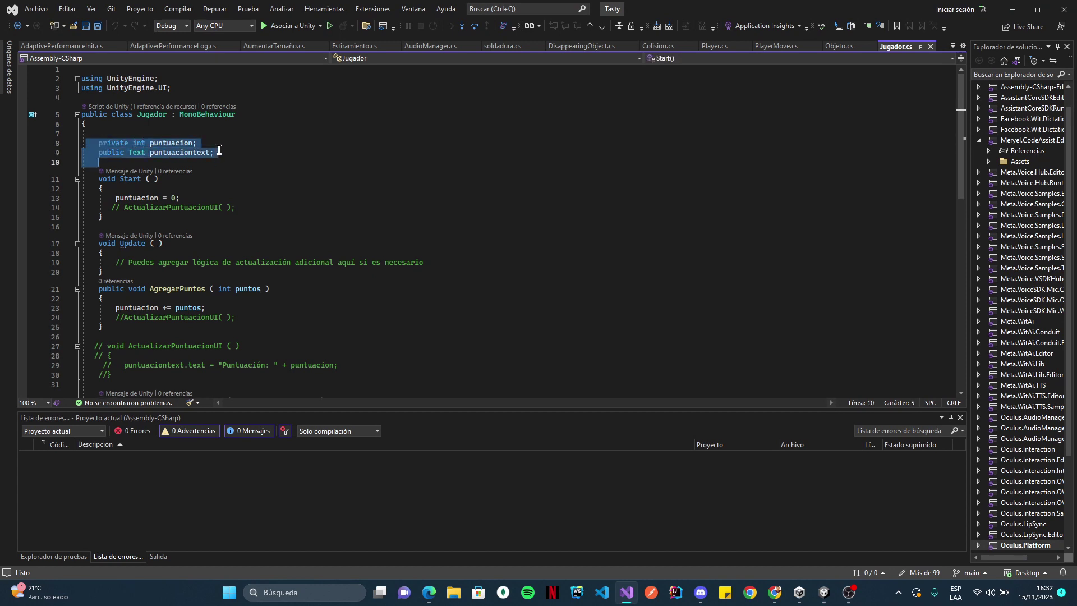
scroll(224, 175, "down", 1)
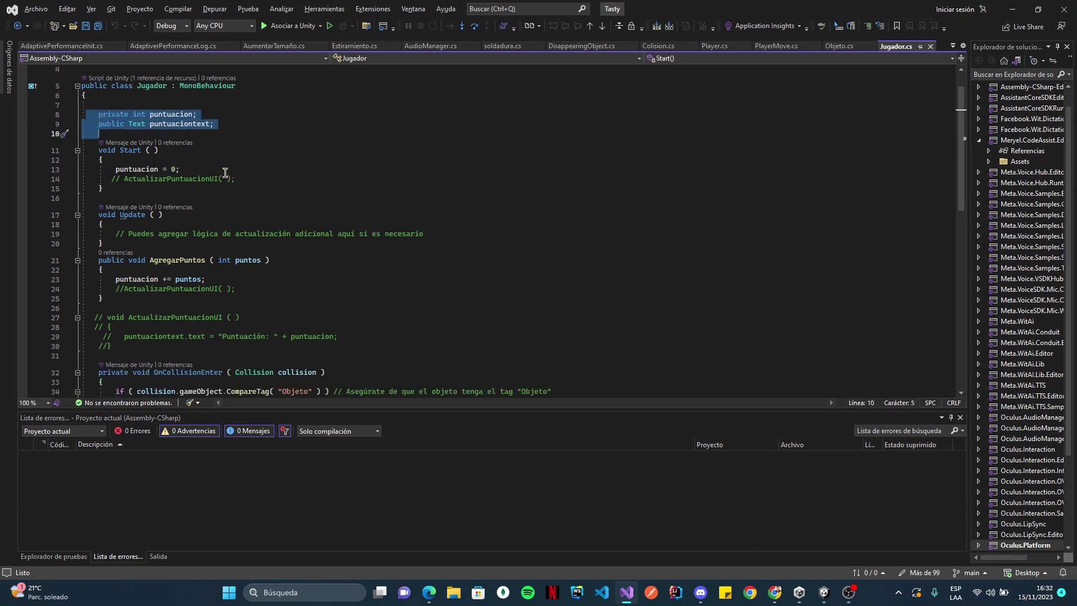
key("alt+Tab")
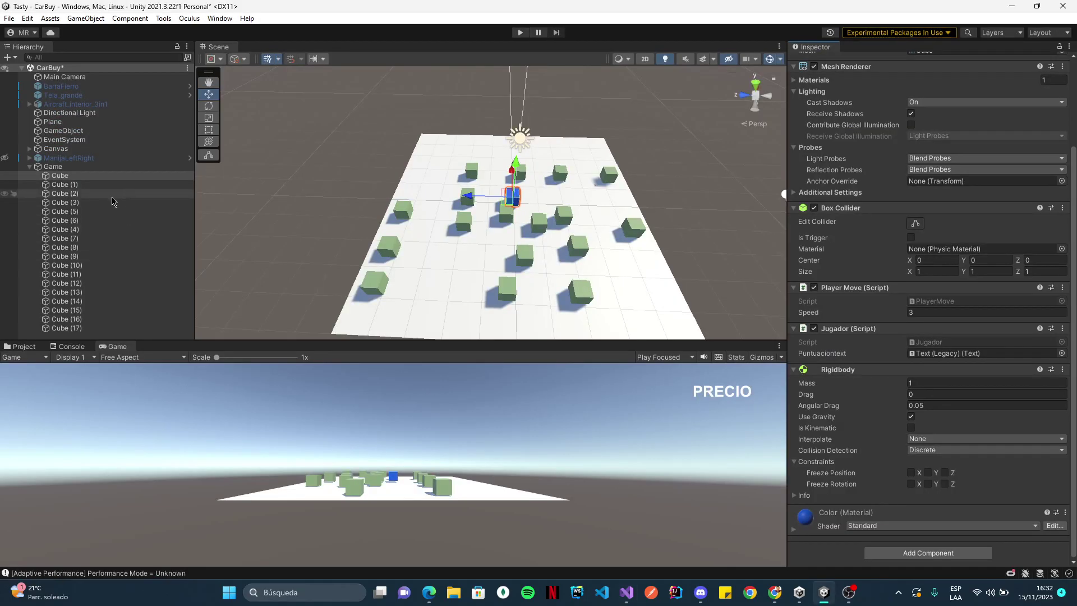
left_click(30, 149)
double_click(59, 159)
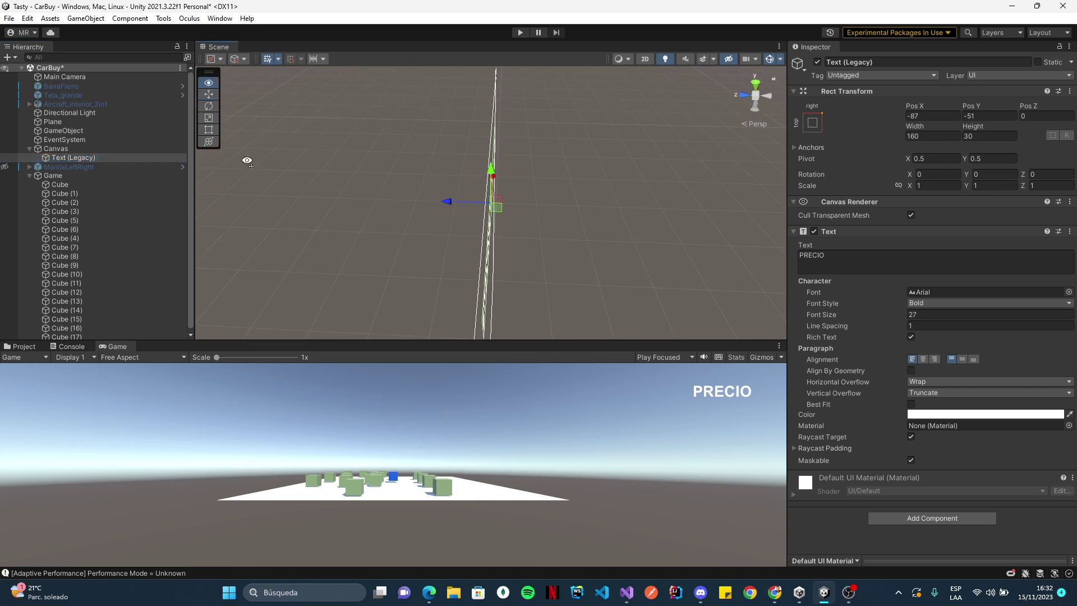
mouse_move(245, 161)
left_mouse_down("alt")
mouse_move(367, 167)
mouse_move(391, 189)
mouse_move(609, 171)
mouse_move(691, 217)
mouse_move(534, 255)
mouse_move(482, 213)
mouse_move(491, 219)
left_mouse_up("alt")
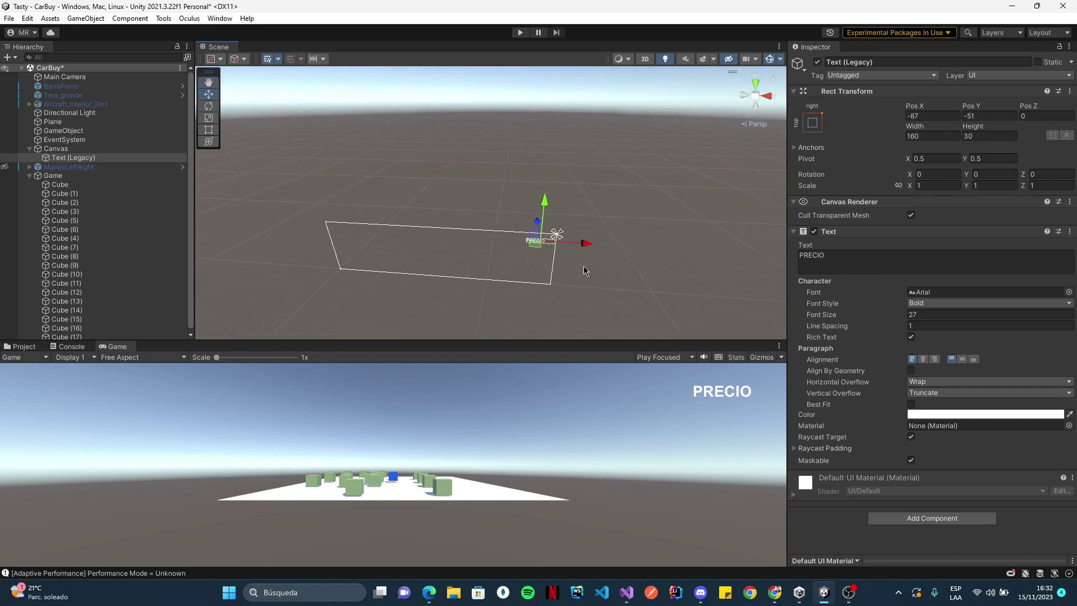
left_click(58, 149)
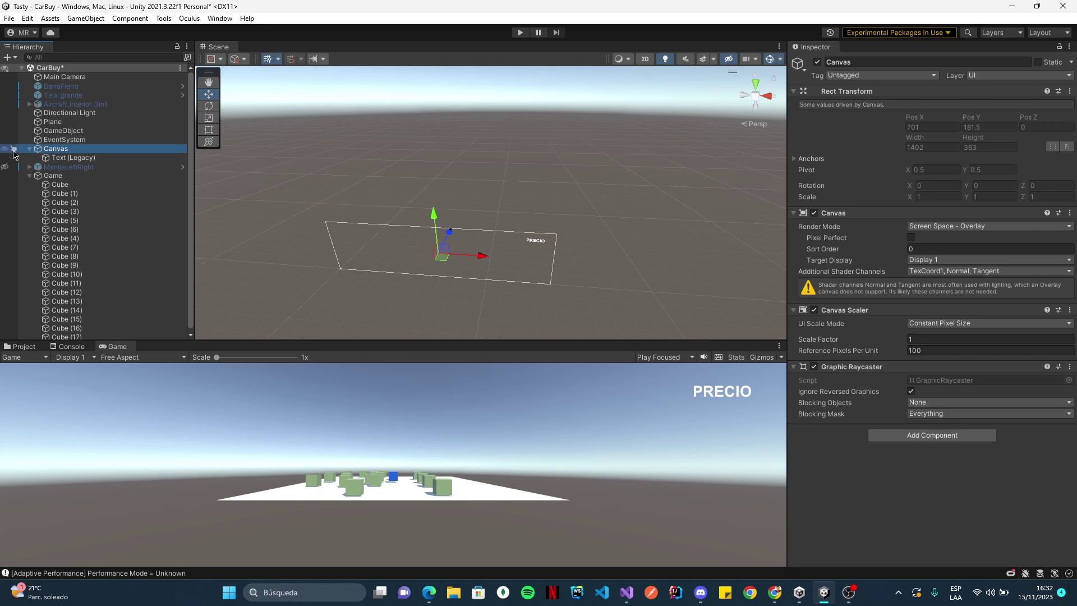
left_click(29, 175)
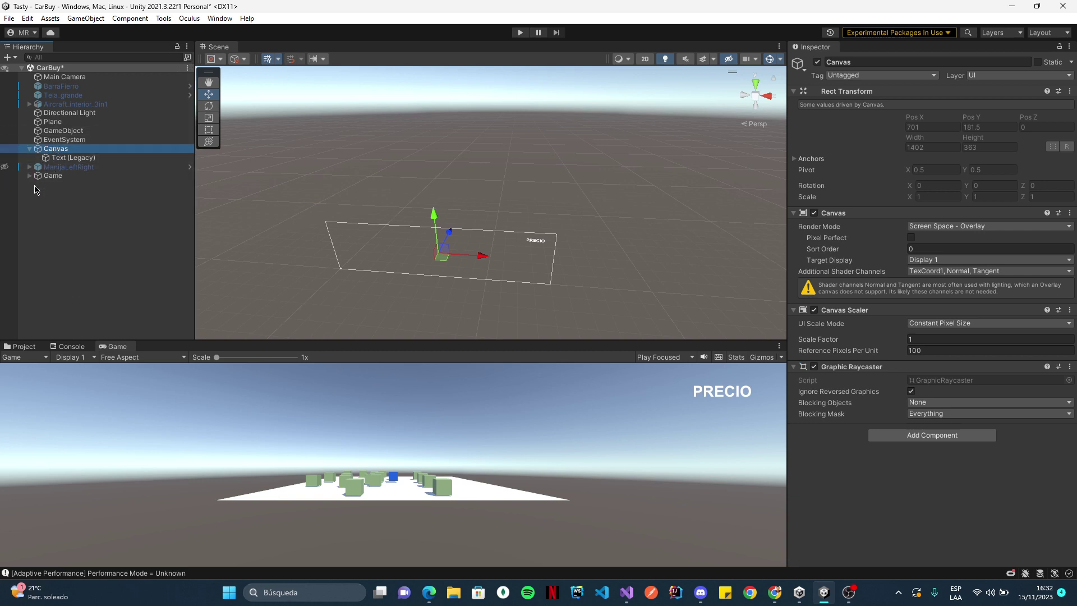
right_click(61, 213)
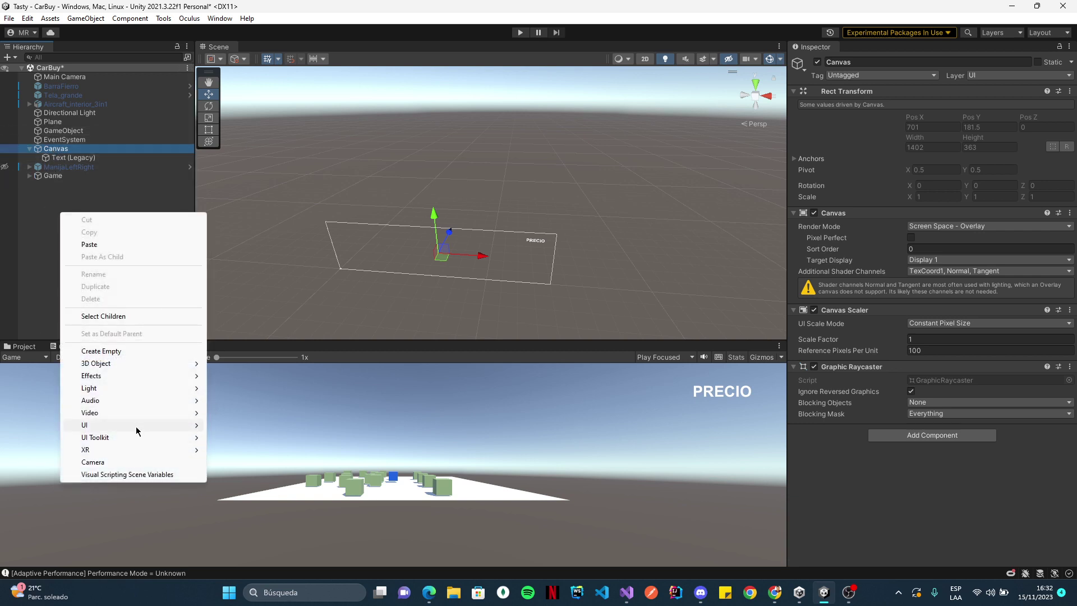
mouse_move(138, 428)
mouse_move(259, 434)
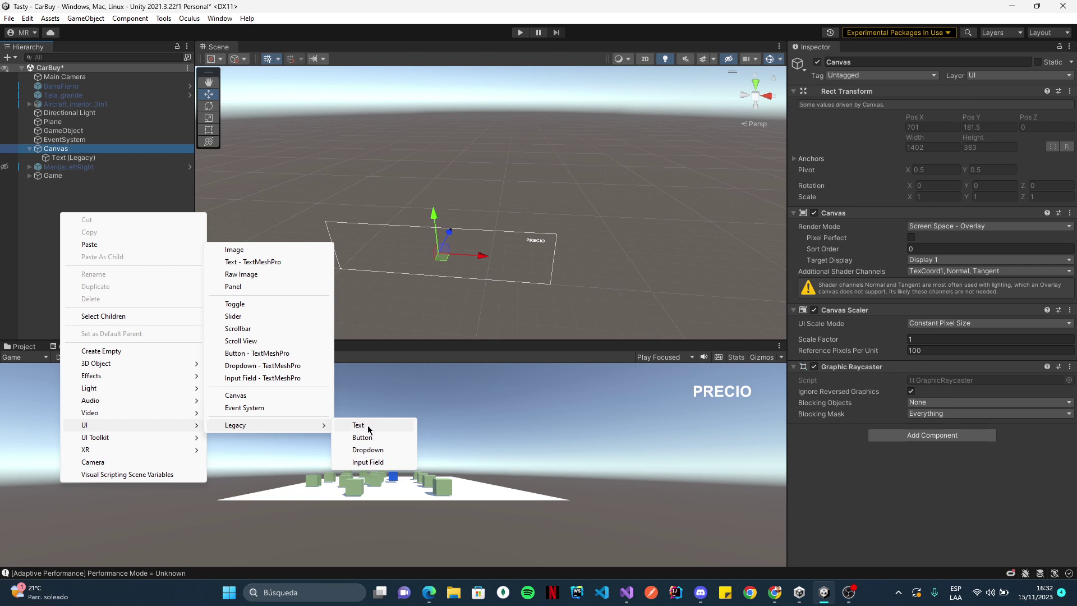
left_click(541, 171)
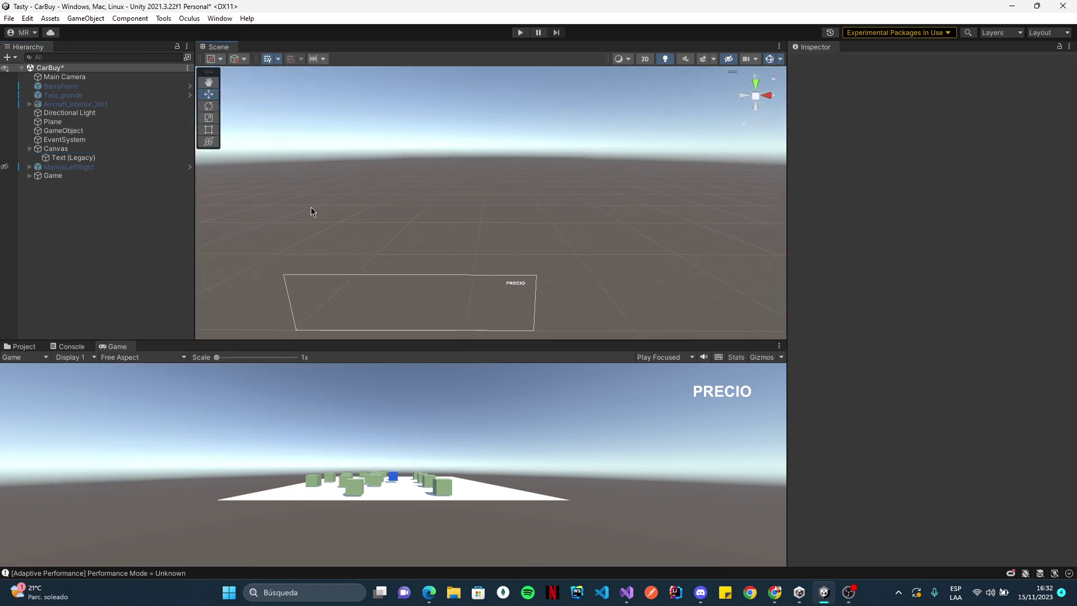
Select the PRECIO Text (Legacy), type ':' in its Text field, and nudge it down to Pos Y -53.
left_click(29, 175)
left_click(58, 185)
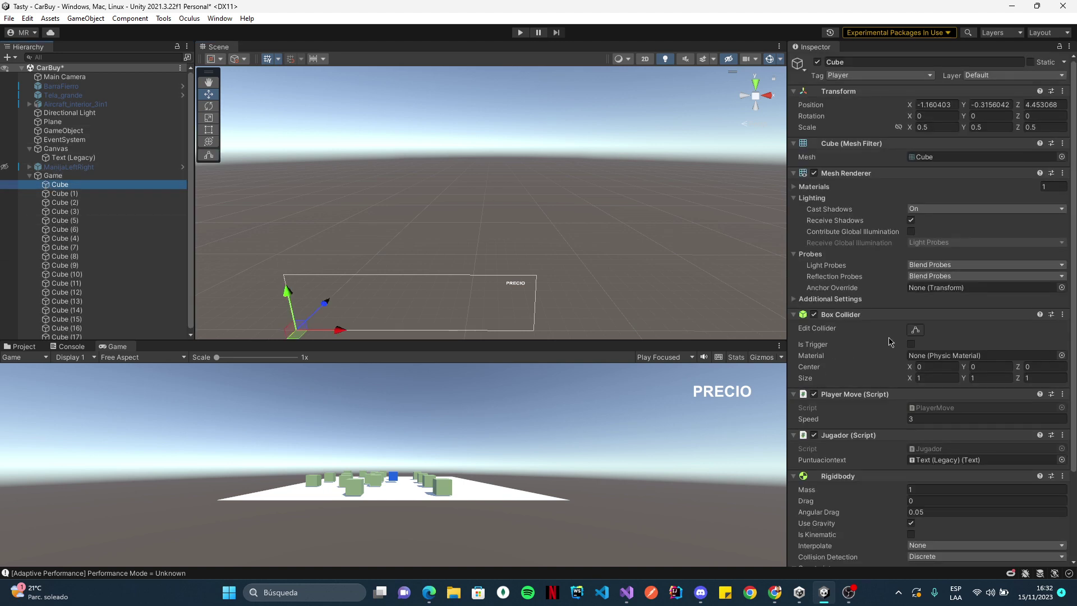
scroll(907, 332, "down", 3)
left_click(65, 157)
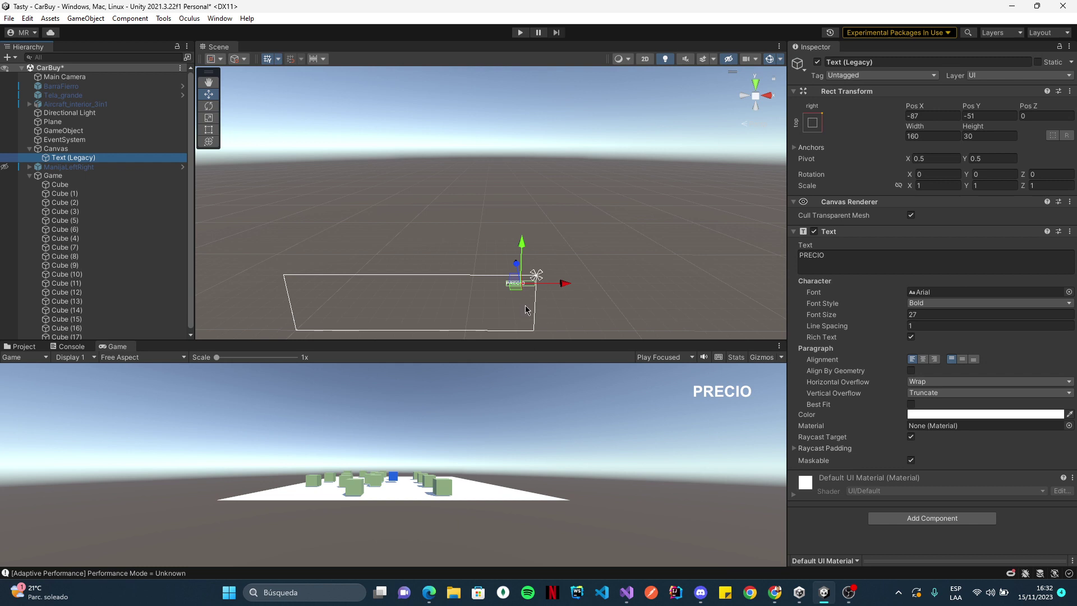
left_click(837, 259)
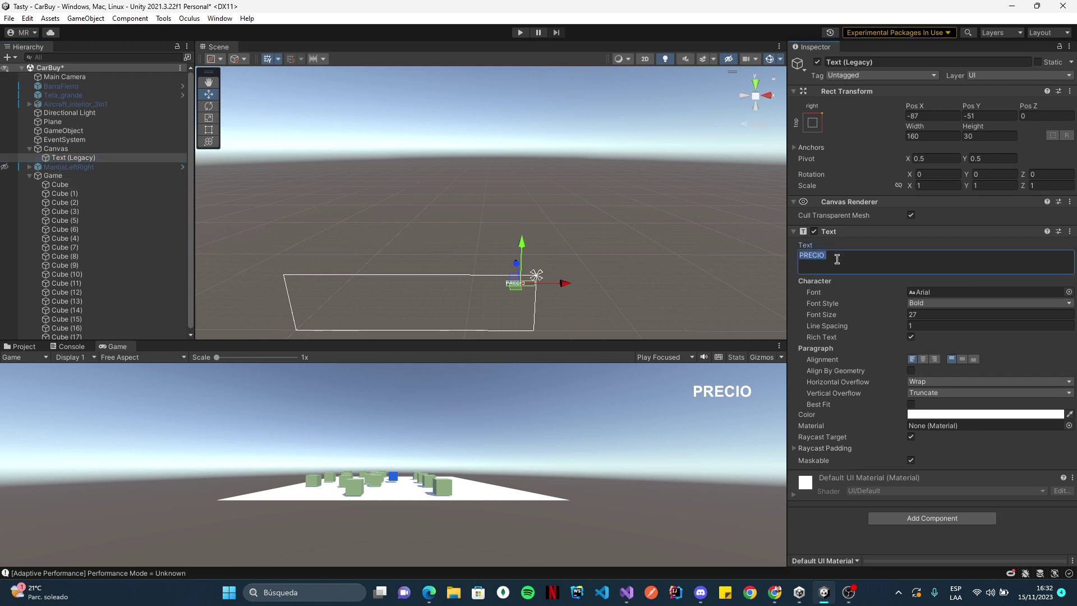
left_click(835, 254)
type(":")
left_click_drag(523, 241, 519, 245)
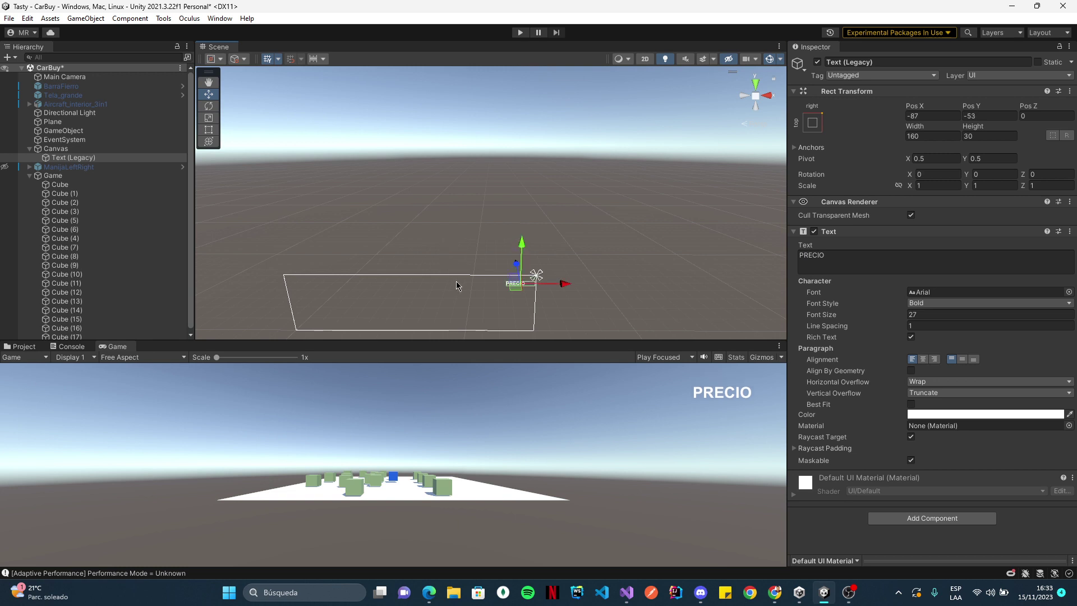
left_click(76, 187)
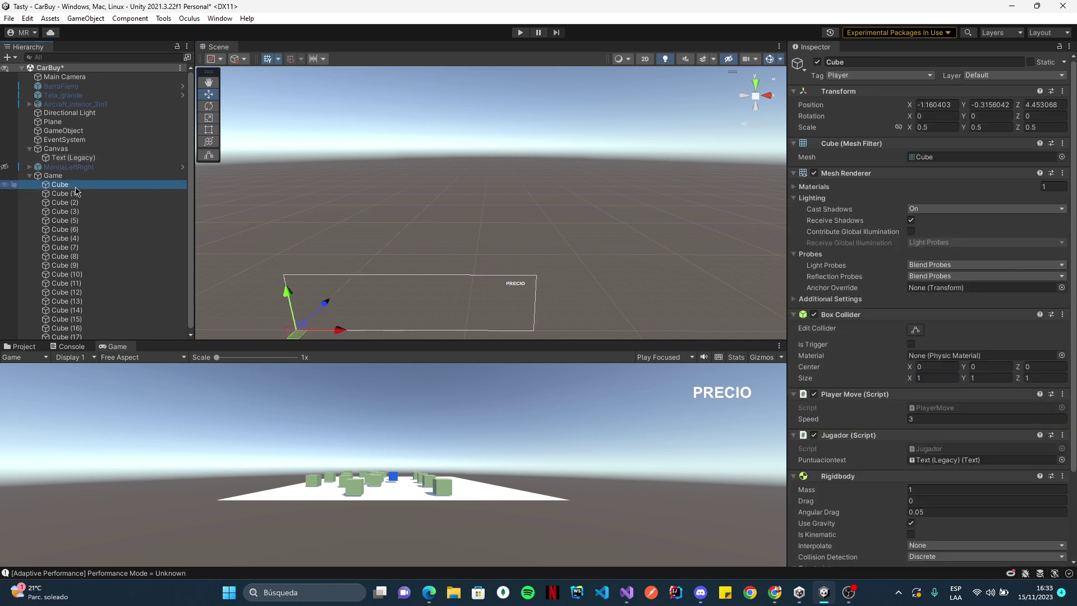
Assign the Text (Legacy) PRECIO object to Cube's Jugador Puntuaciontext field.
left_click(817, 370)
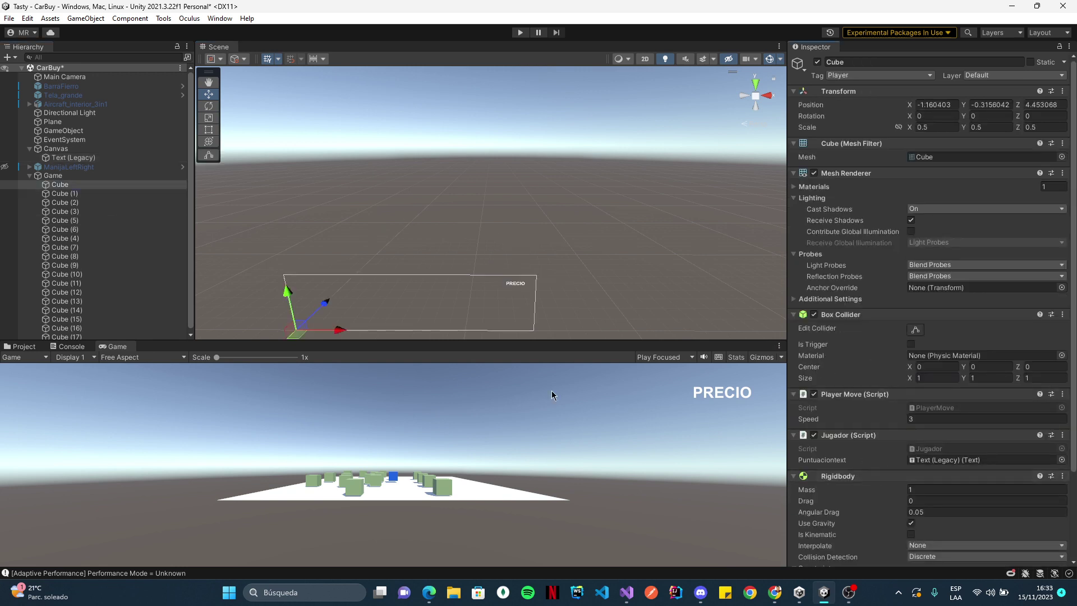
mouse_move(249, 204)
left_mouse_down()
mouse_move(916, 471)
mouse_move(936, 463)
left_mouse_up()
scroll(921, 445, "down", 5)
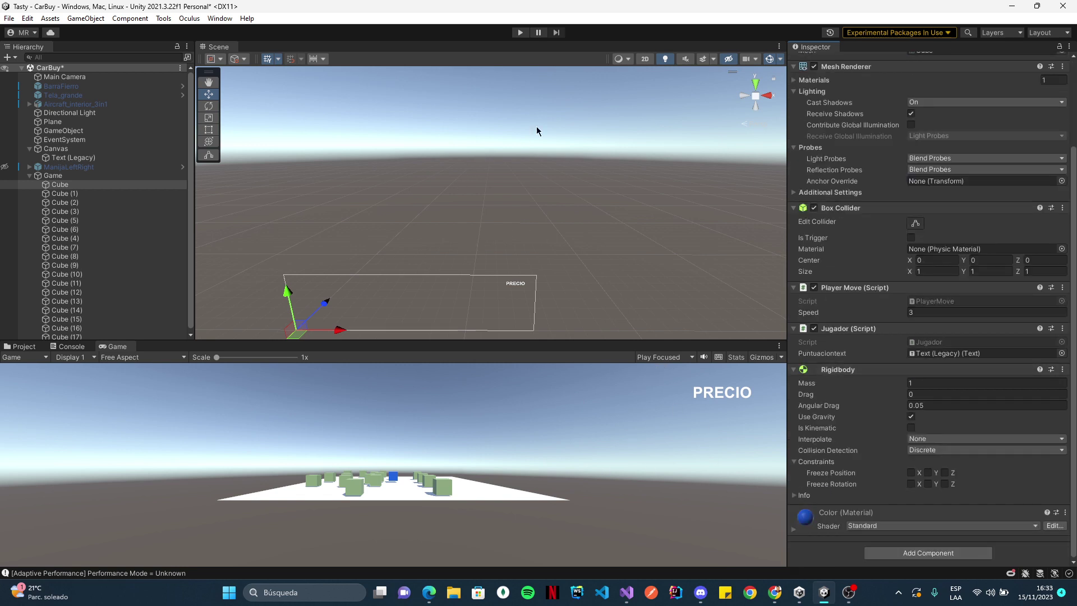
Frame and orbit around the blue player cube, then return to Jugador.cs in Visual Studio.
right_click_drag(512, 70, 305, 132)
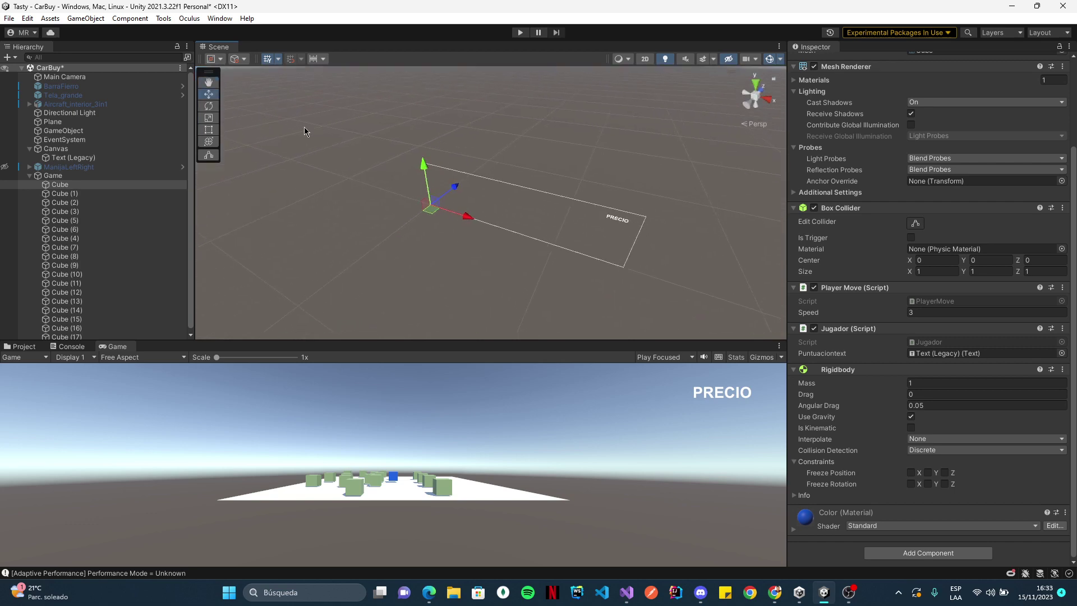
double_click(105, 184)
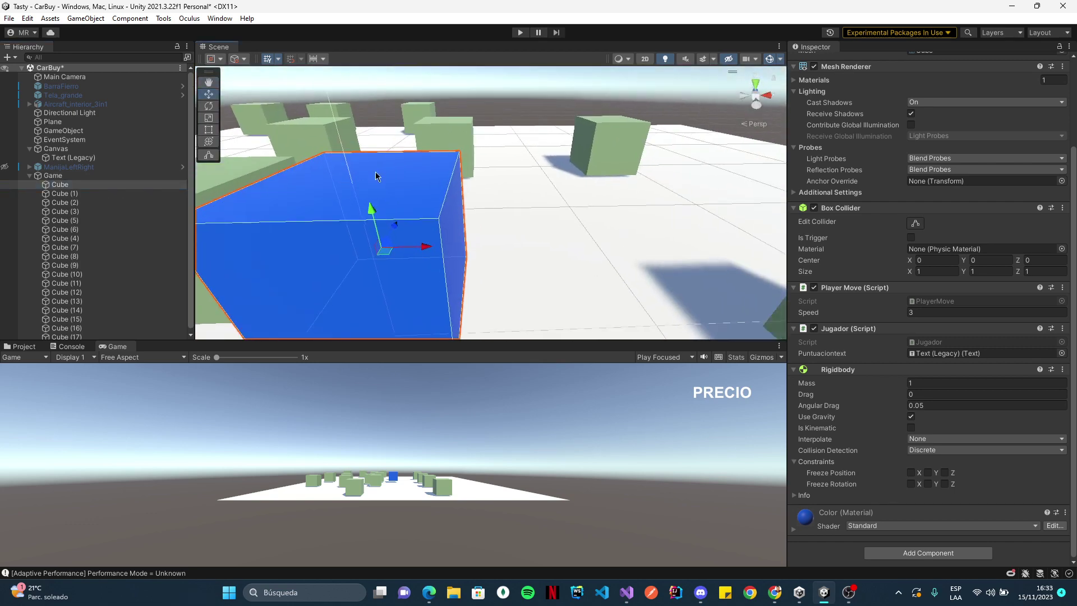
scroll(374, 174, "down", 5)
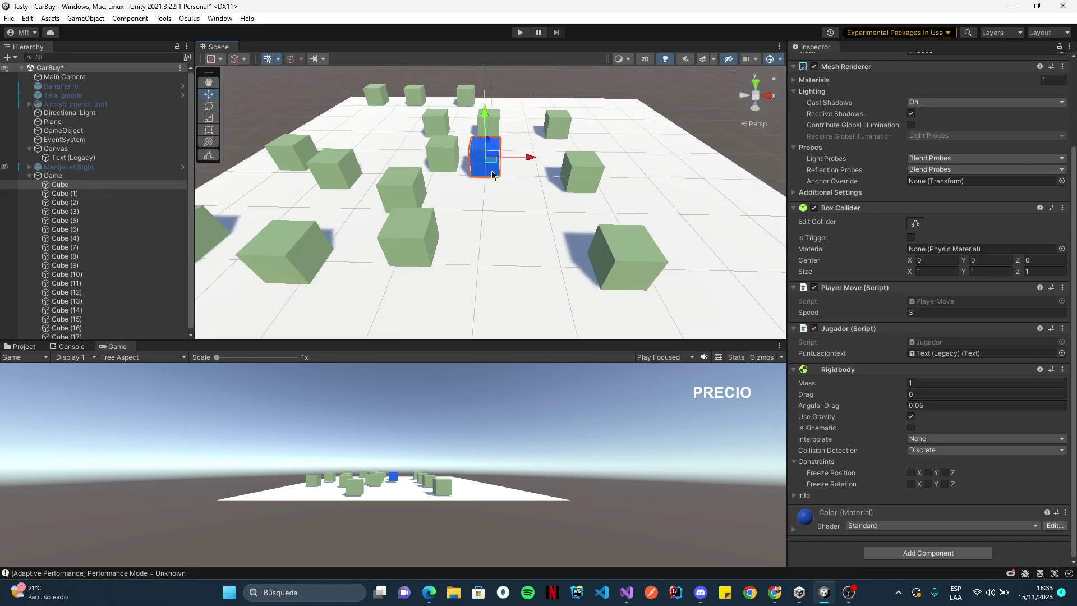
scroll(492, 170, "down", 5)
mouse_move(499, 172)
left_mouse_down("alt")
mouse_move(482, 162)
mouse_move(508, 171)
left_mouse_up("alt")
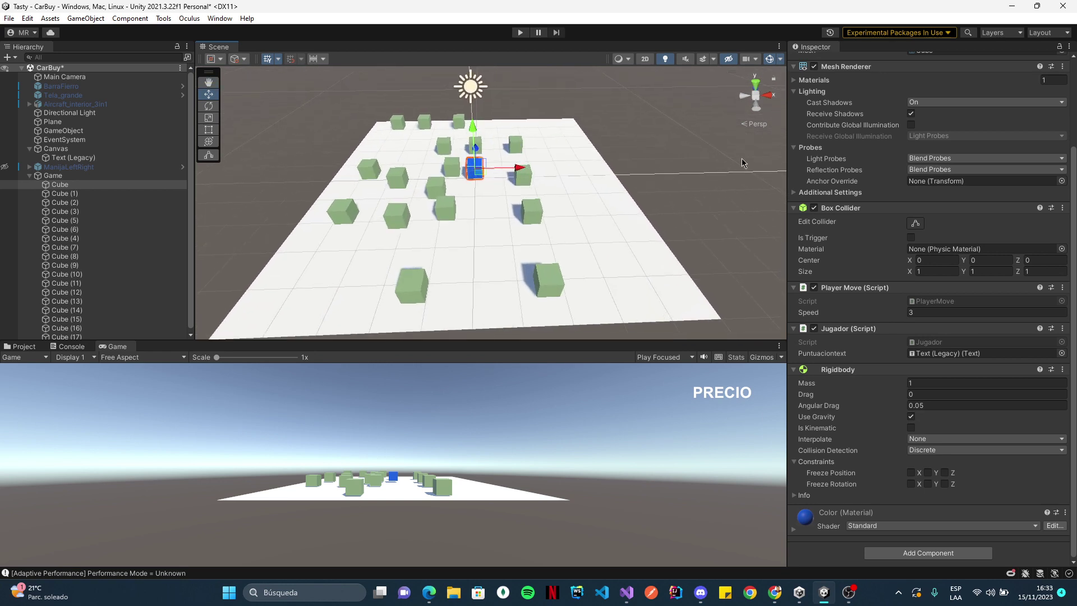
left_click(627, 592)
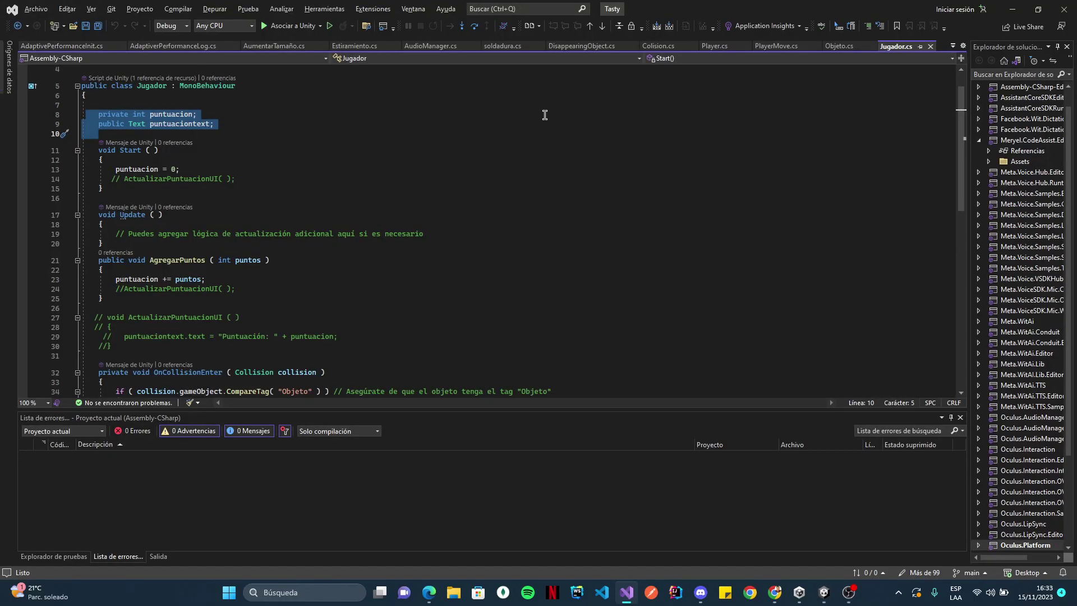
Review PlayerMove.cs, Objeto.cs and Jugador.cs, scrolling to Jugador's OnCollisionEnter.
left_click(777, 46)
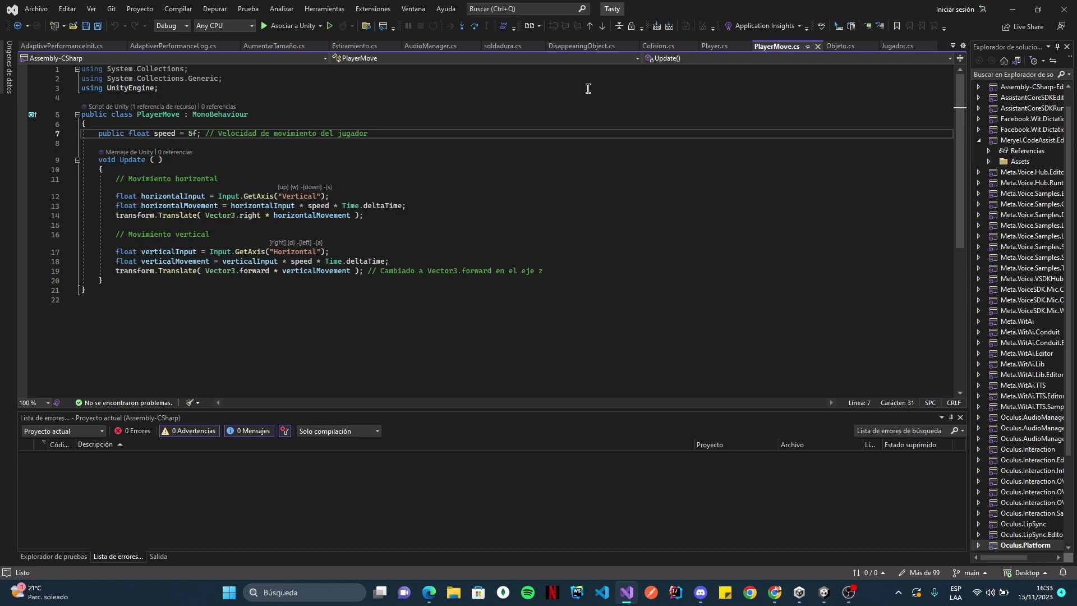
left_click(839, 49)
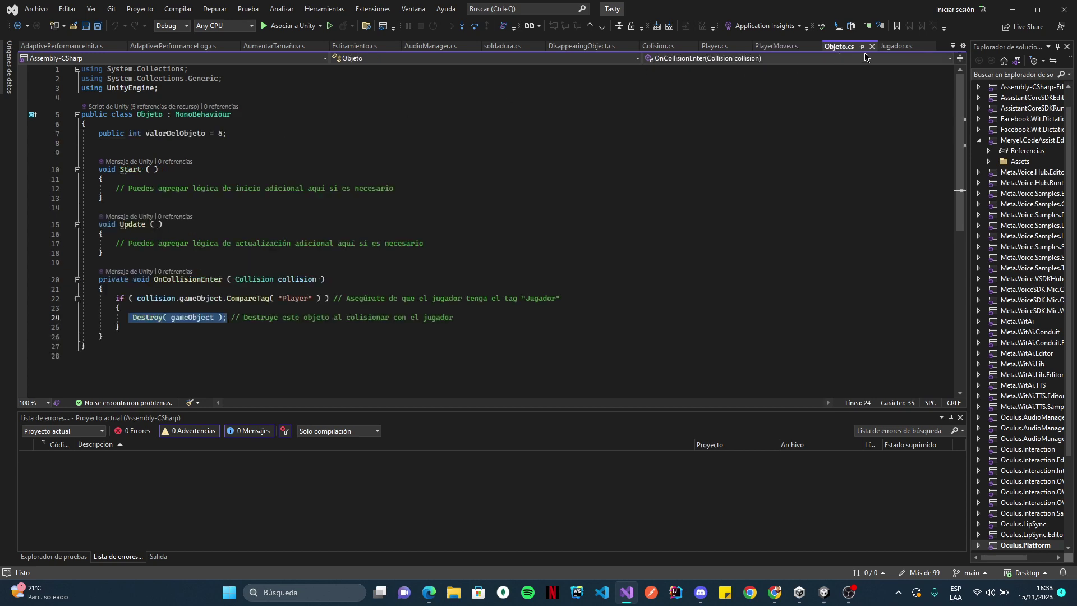
left_click(899, 46)
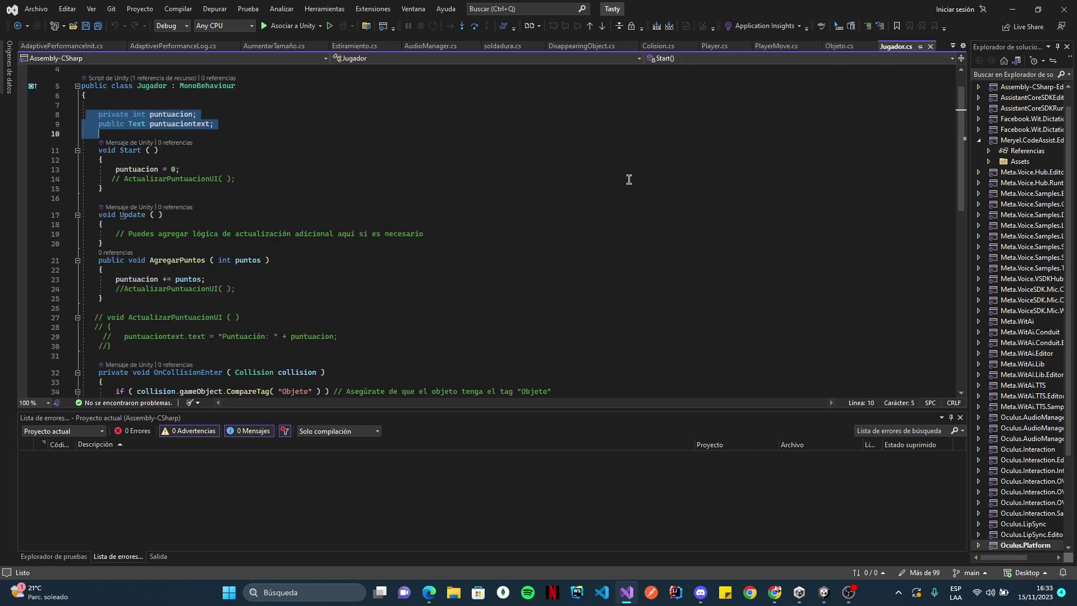
scroll(609, 177, "down", 3)
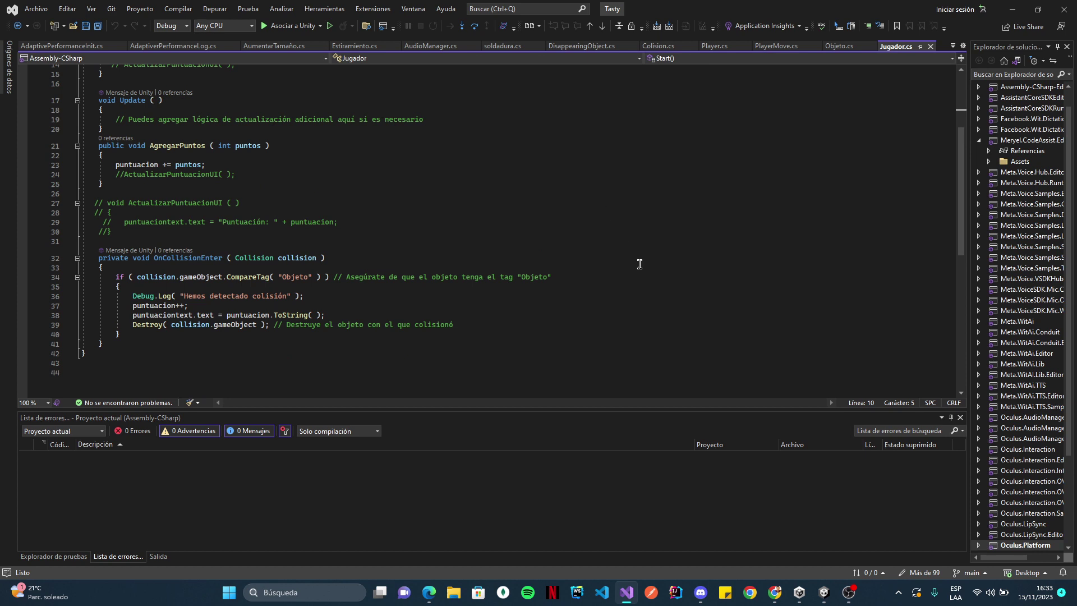
Check the YouTube trending page in Chrome, then bring OBS Studio to the front.
left_click(775, 592)
left_click(326, 10)
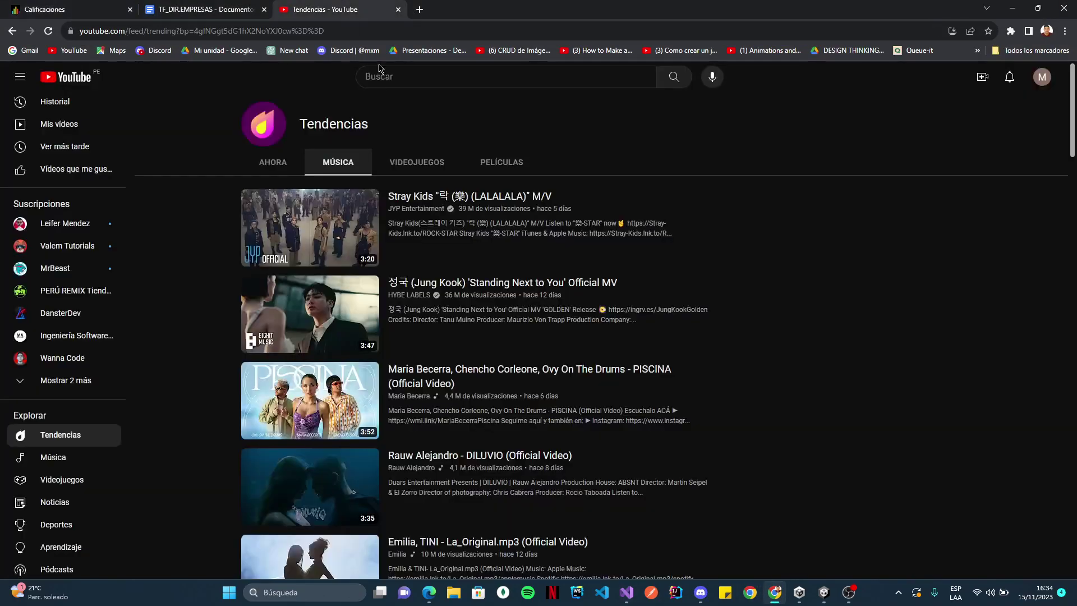
left_click(849, 592)
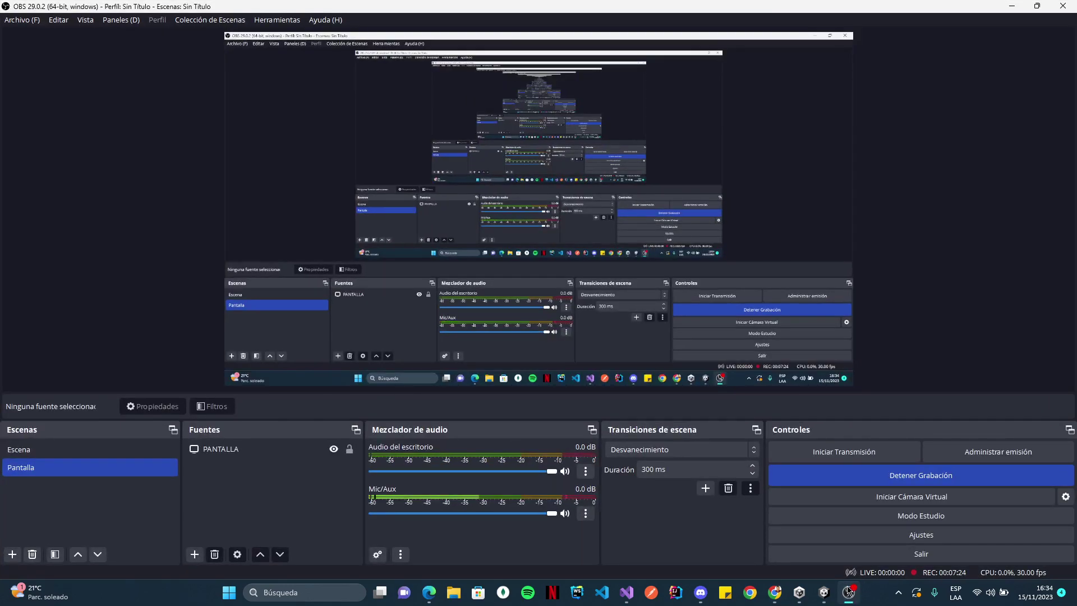